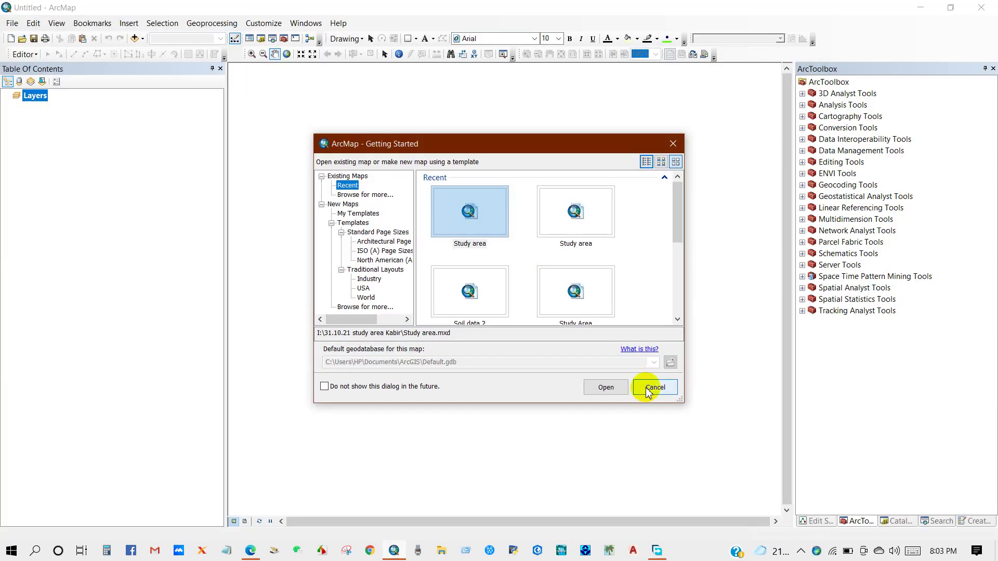
Start with a blank new map instead of a recent one
click(647, 391)
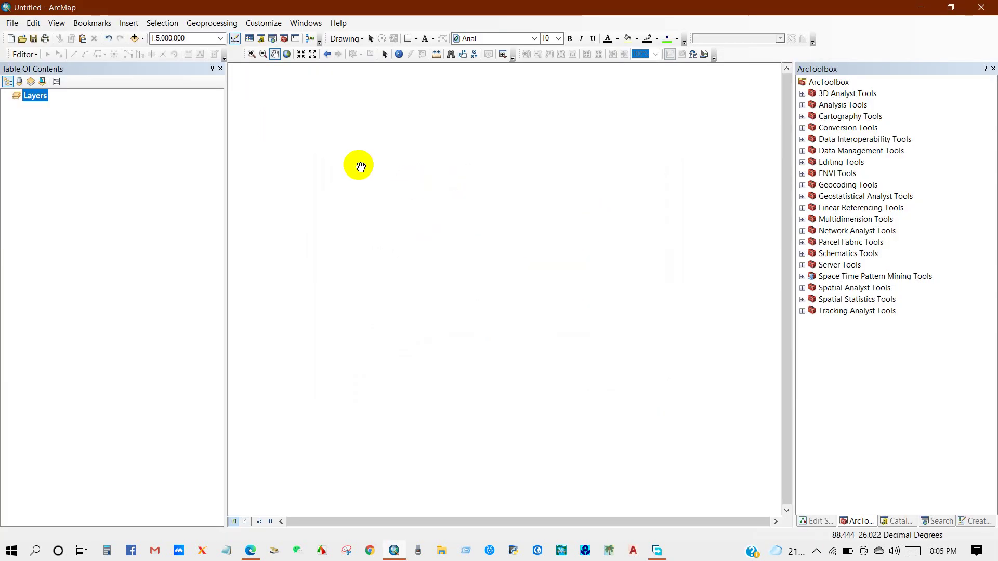
Add Division_adm_shp.shp to the map so the divisions show as one pink layer
click(134, 38)
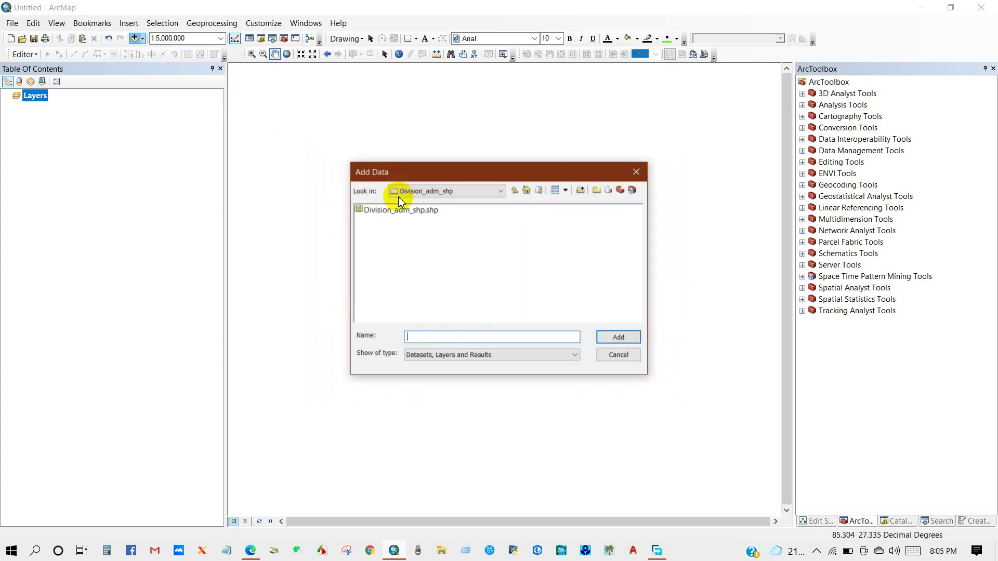
click(406, 210)
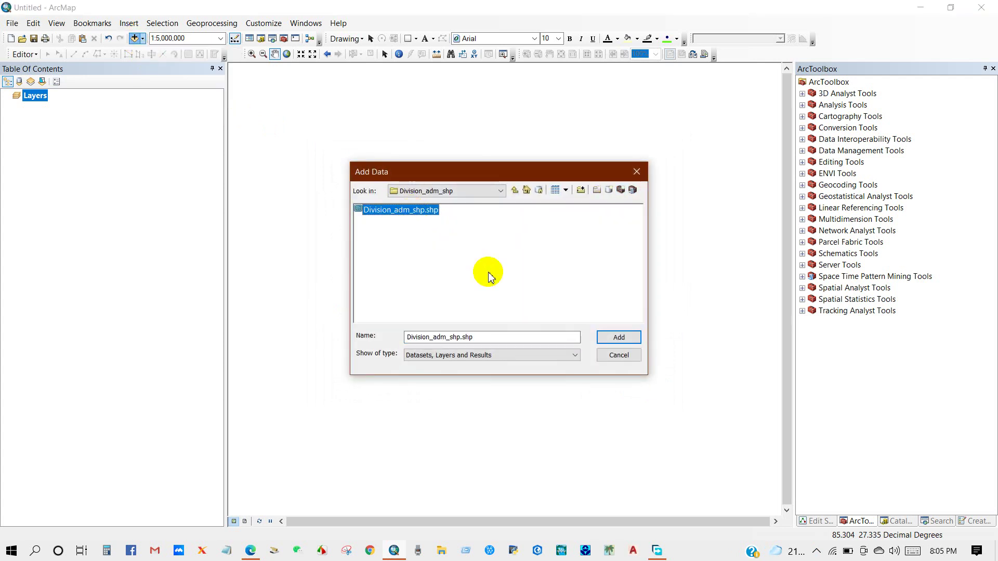
click(611, 337)
drag(525, 296, 517, 308)
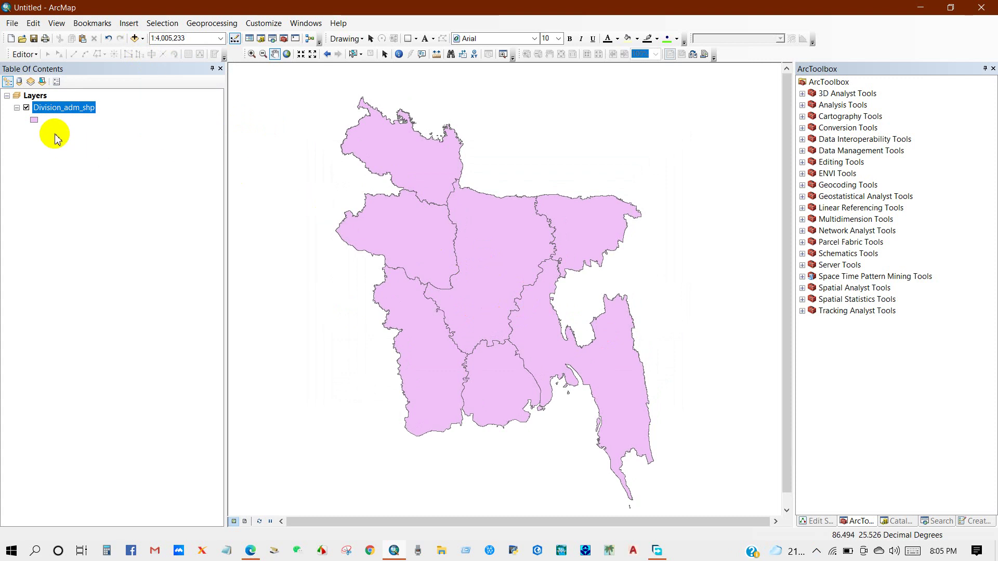
right_click(46, 112)
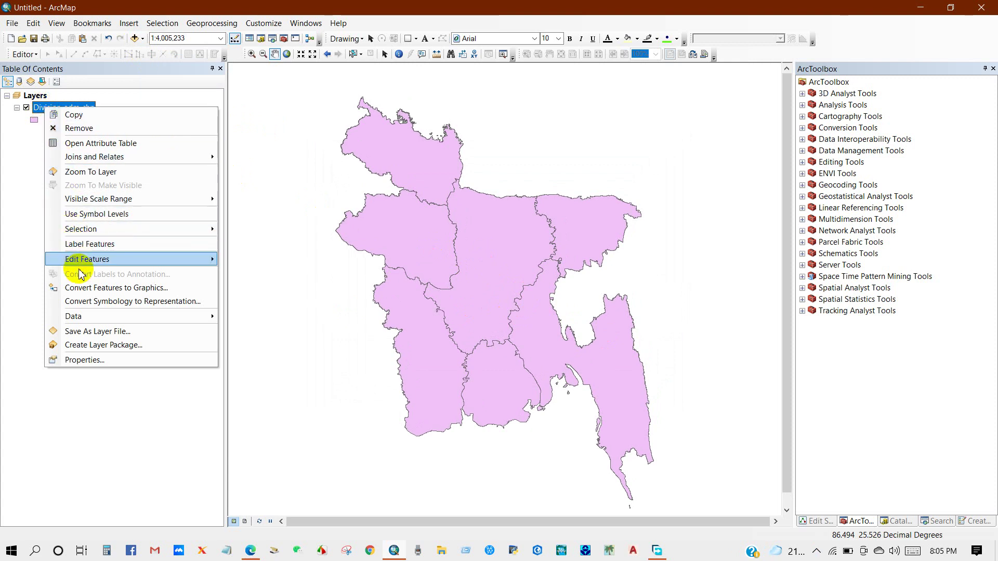
Open the Export to CAD tool from ArcToolbox's Conversion Tools > To CAD toolset
mouse_move(83, 318)
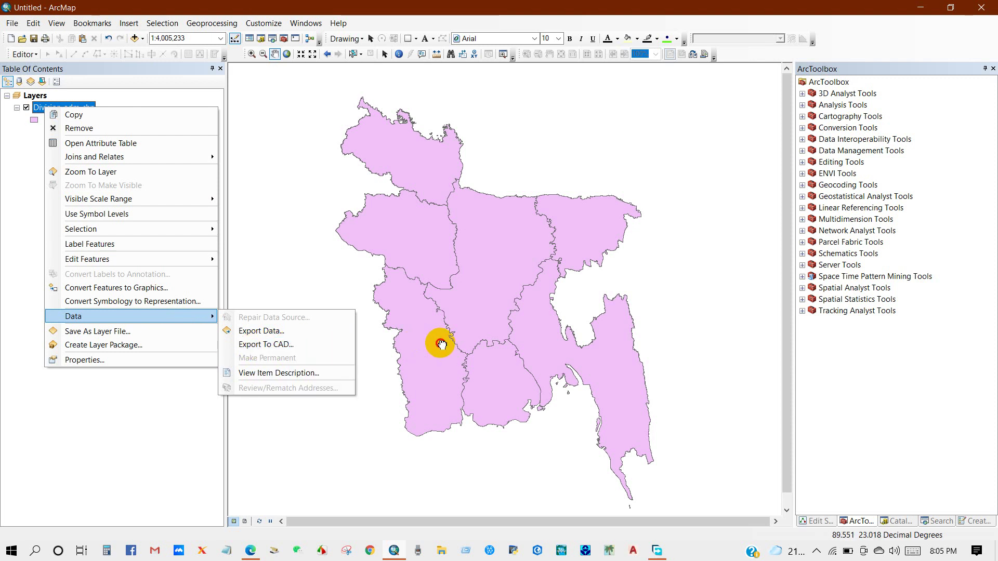
drag(439, 341, 435, 345)
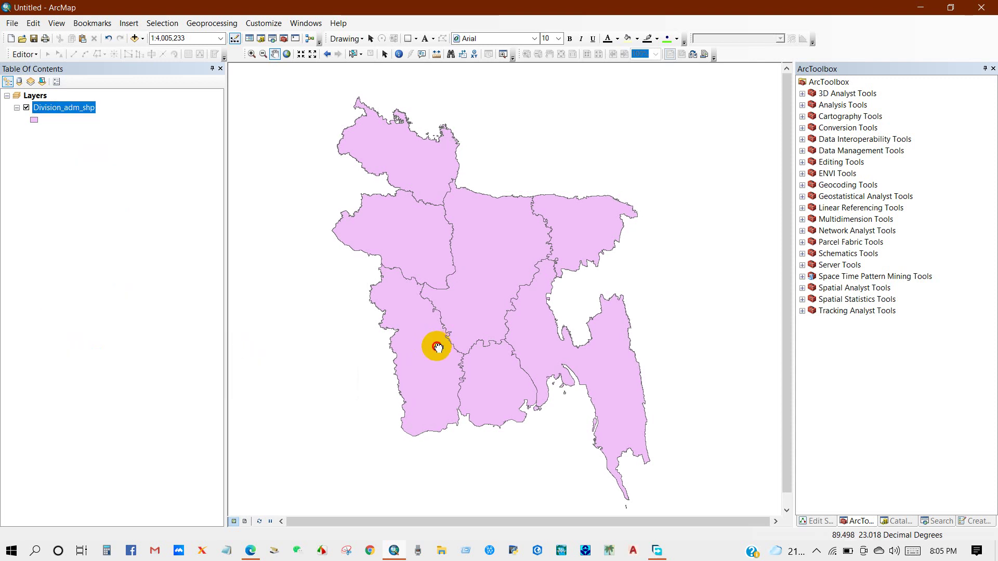
click(836, 131)
click(802, 128)
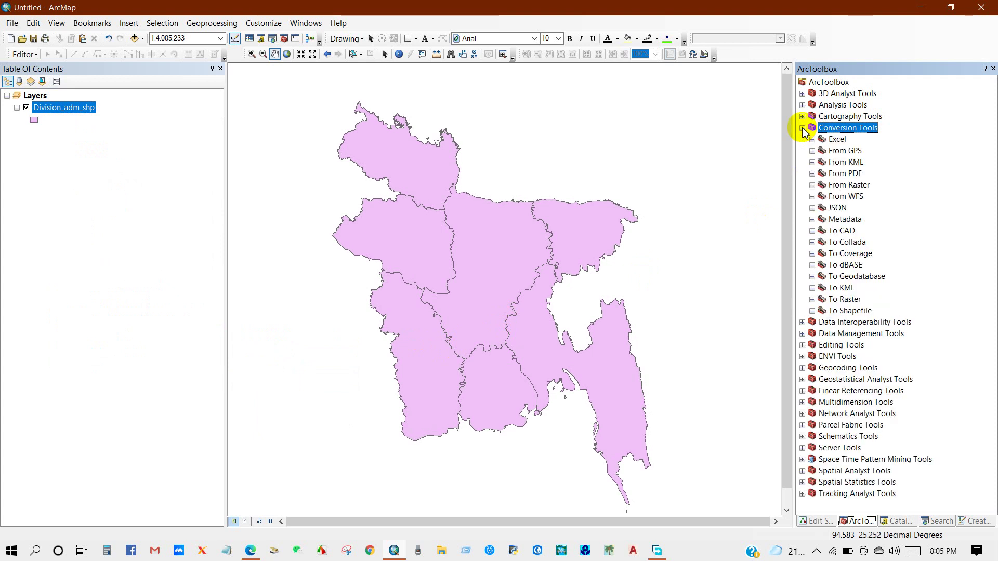
click(842, 232)
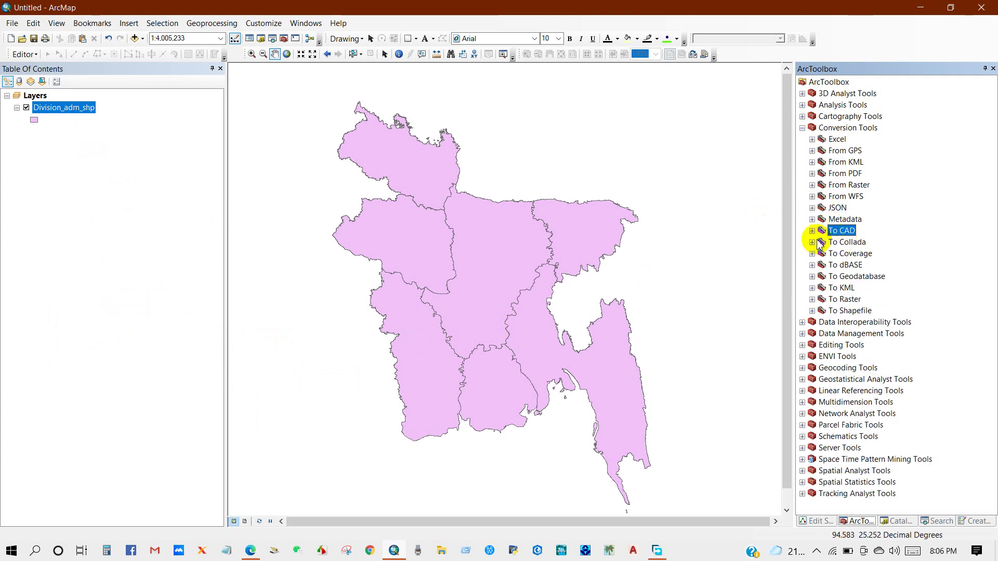
click(812, 231)
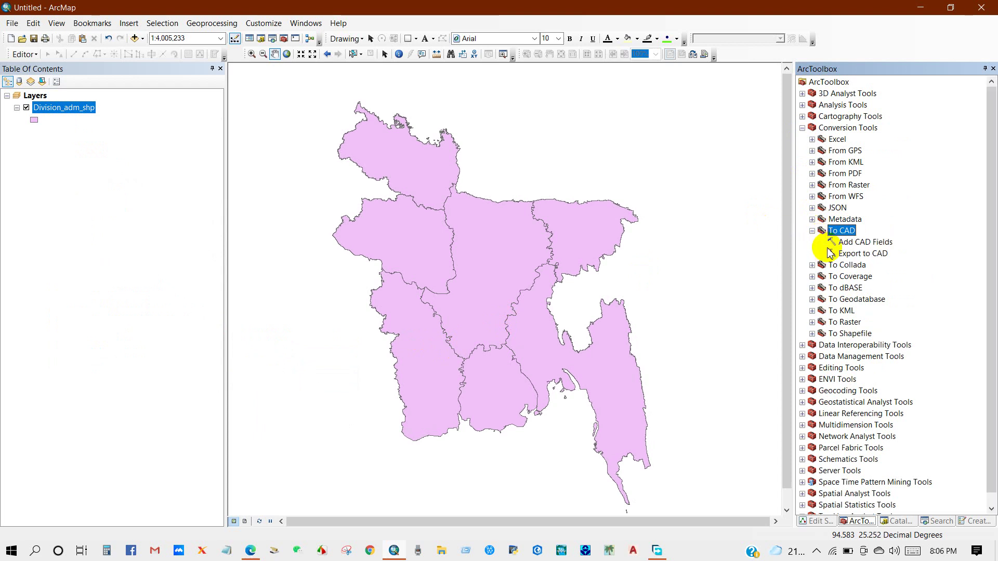
click(846, 256)
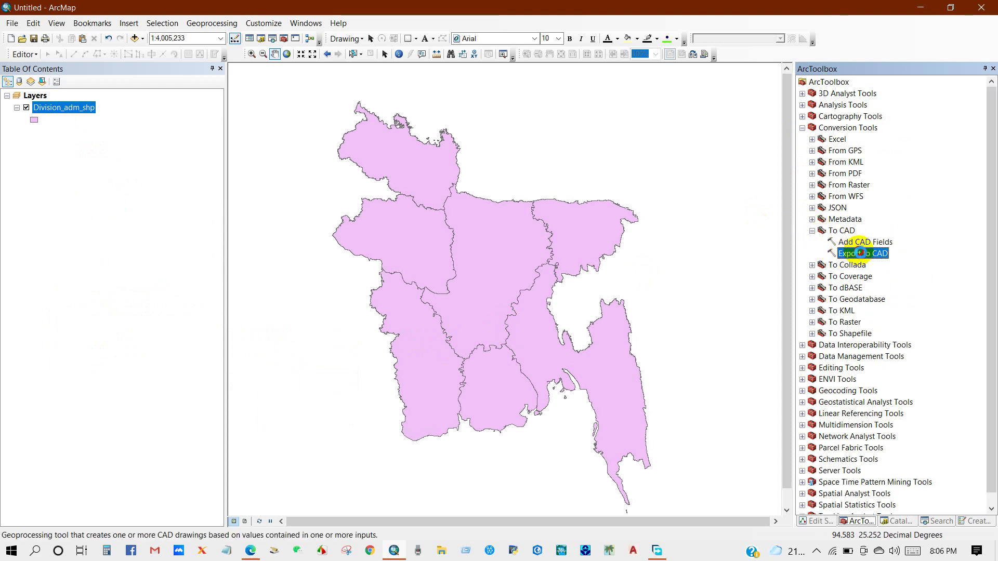
double_click(860, 253)
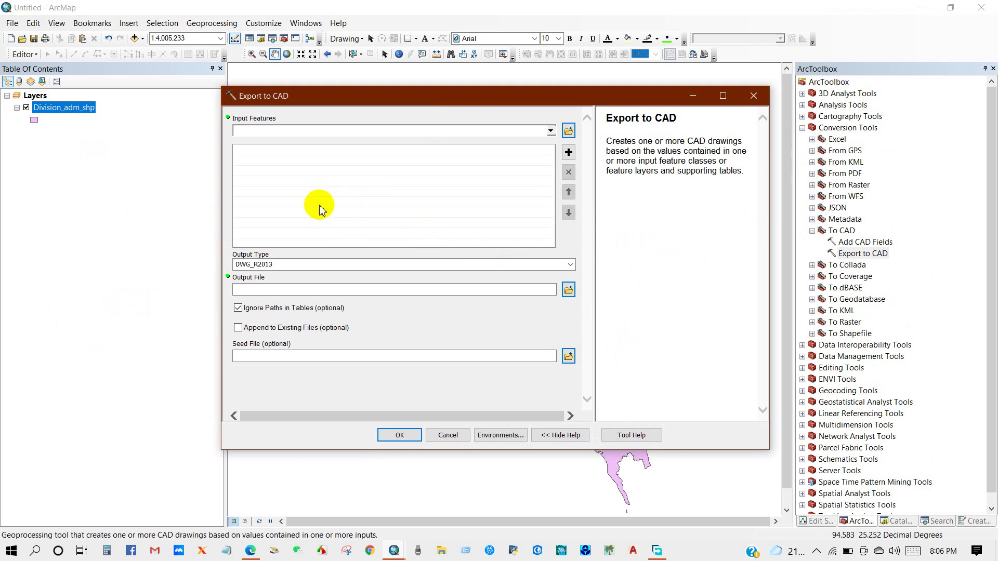
Set Division_adm_shp as input, output type DXF_R2005, and turn on appending
drag(44, 108, 477, 127)
click(551, 131)
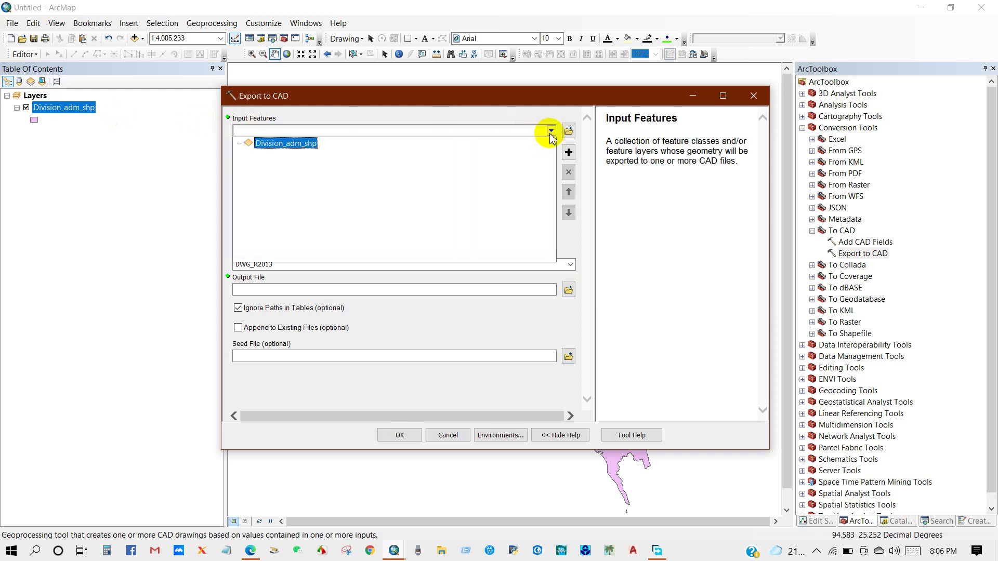
click(292, 145)
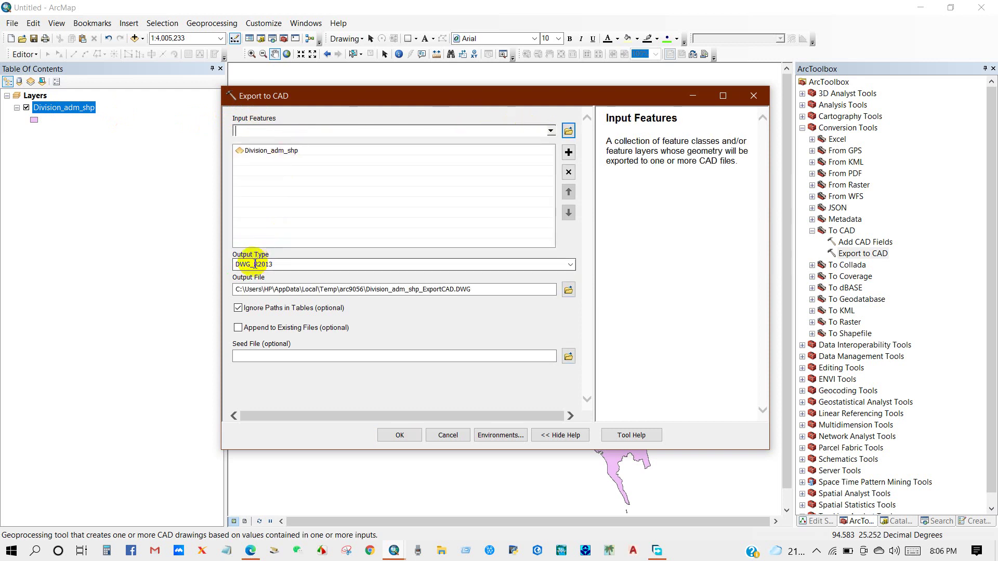
click(570, 265)
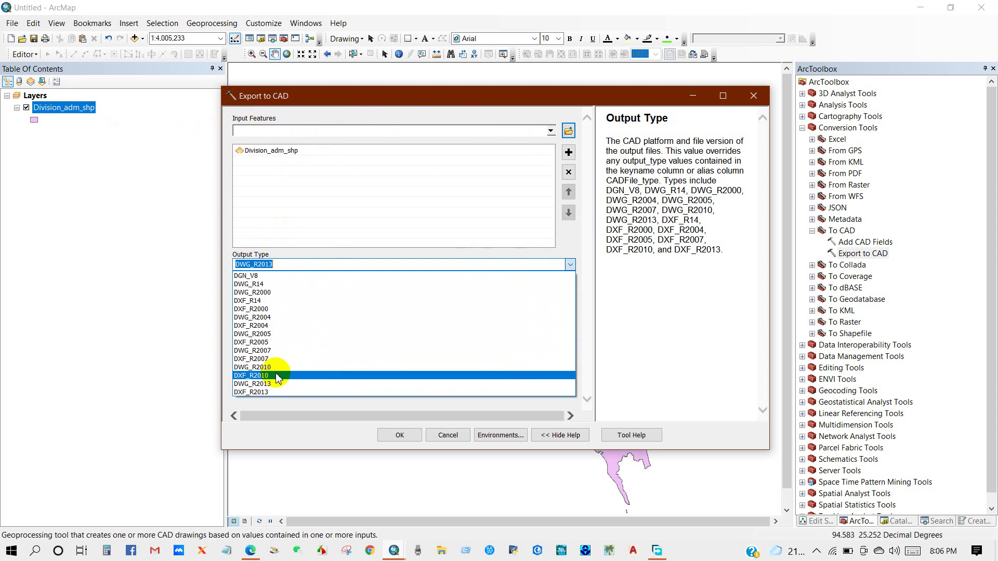
click(265, 343)
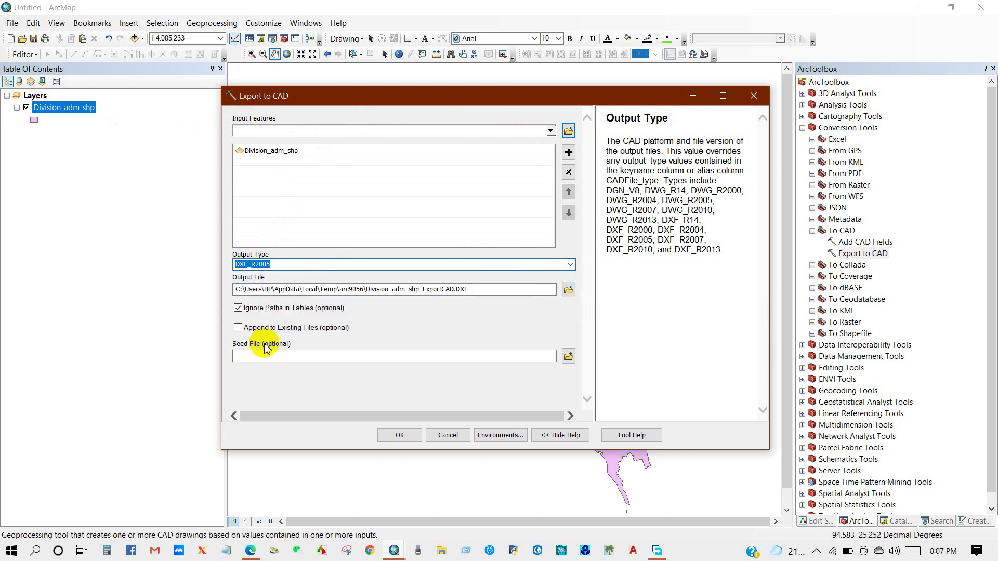
click(425, 328)
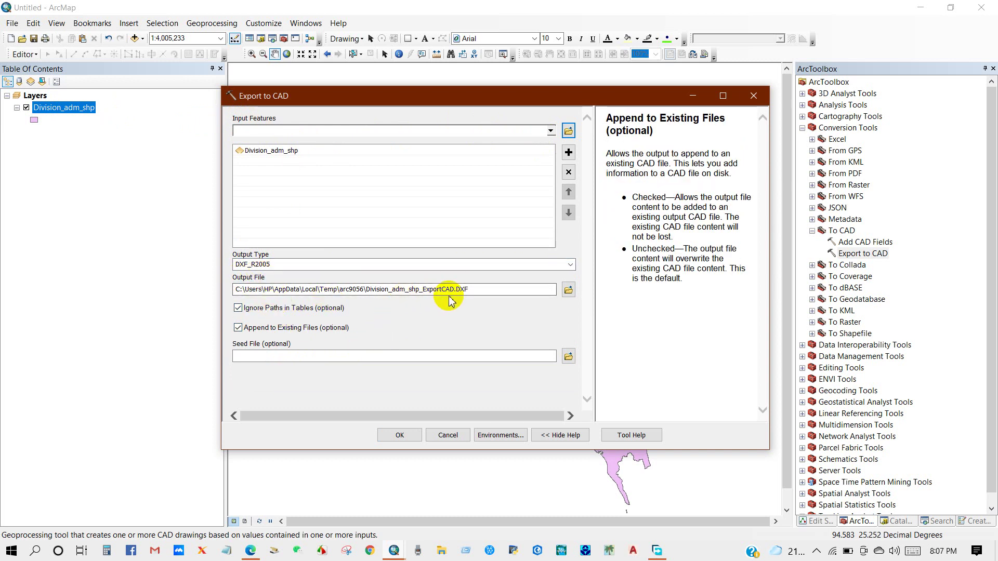
click(568, 290)
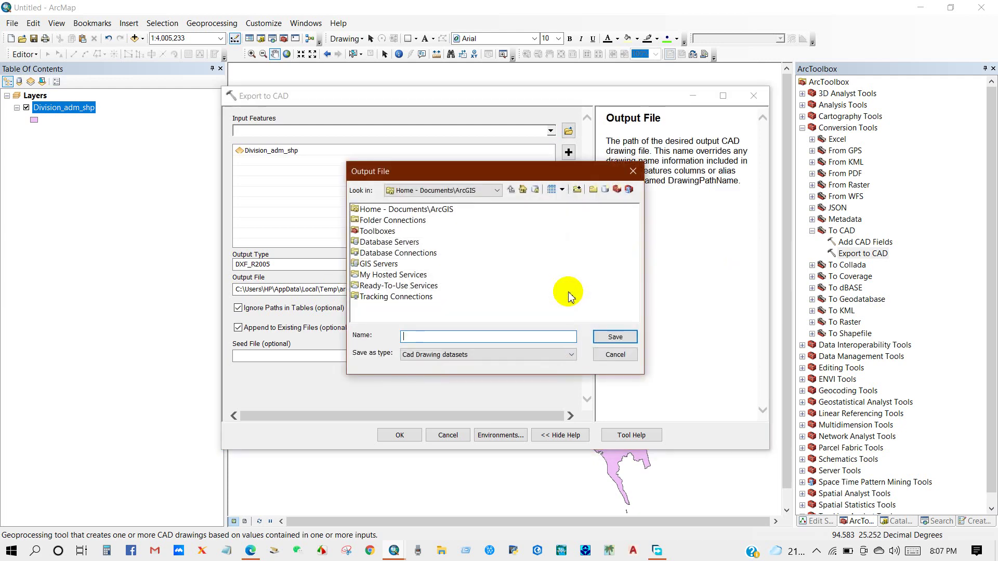
Export the divisions as GISTOCAD on the Desktop, then minimize ArcMap
click(452, 191)
click(447, 222)
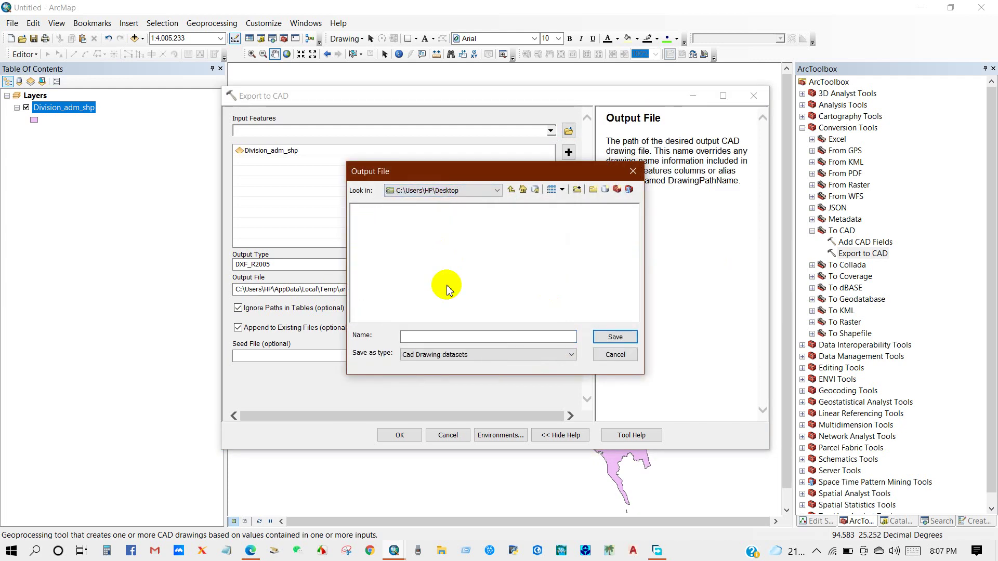
click(429, 337)
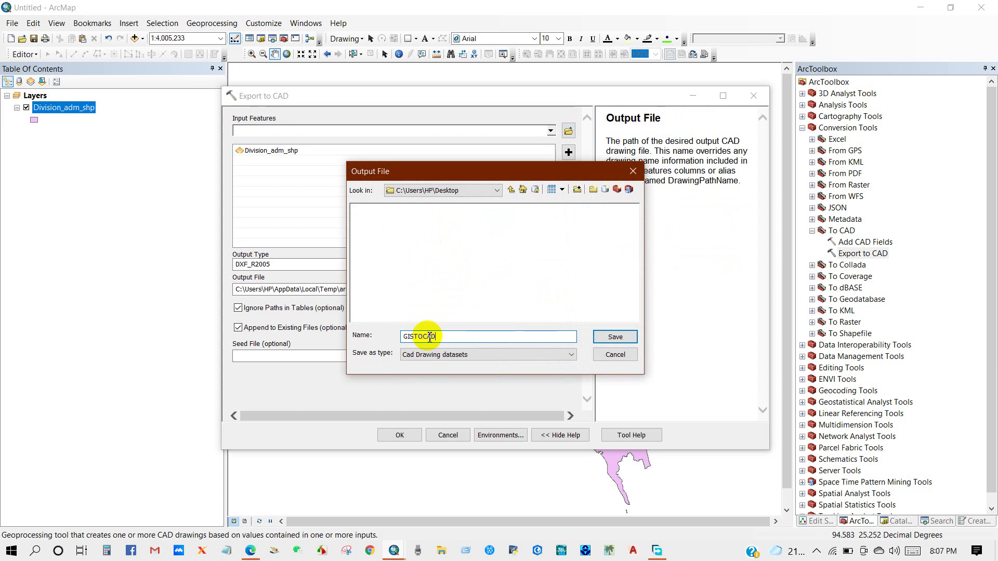
click(617, 337)
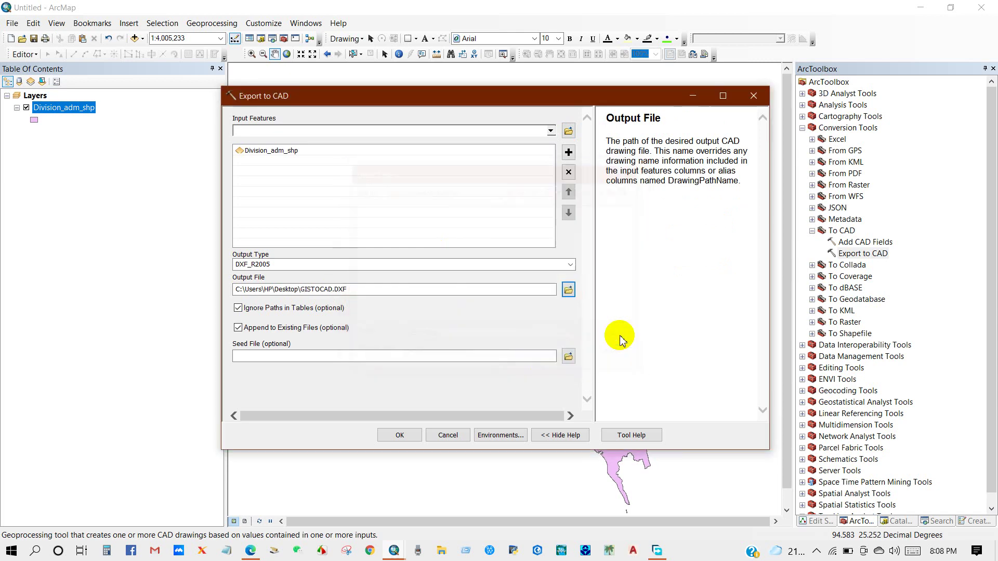
click(399, 436)
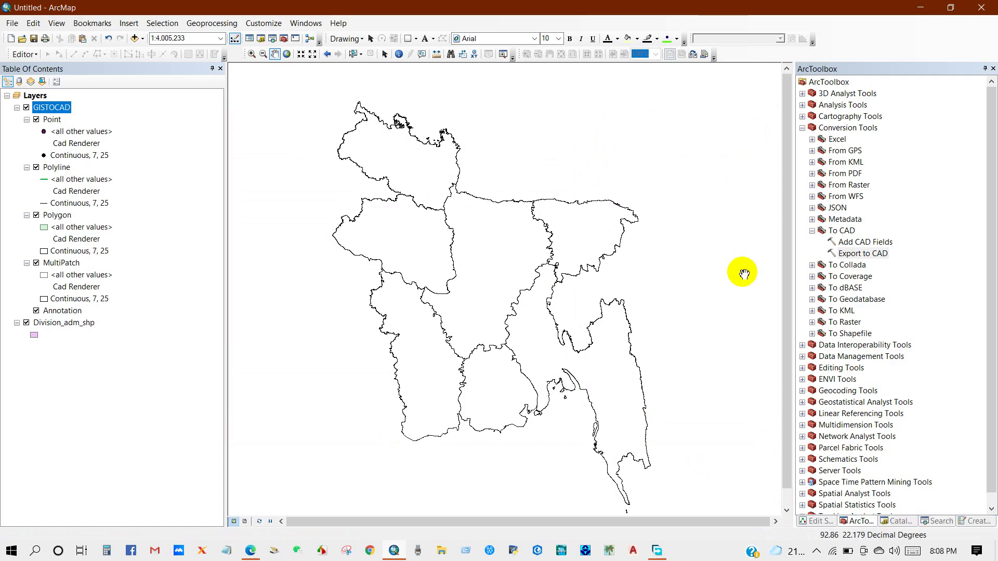
click(919, 7)
drag(24, 483, 270, 200)
Open GISTOCAD.DXF in AutoCAD 2021, check the division outlines, then minimize it
double_click(271, 199)
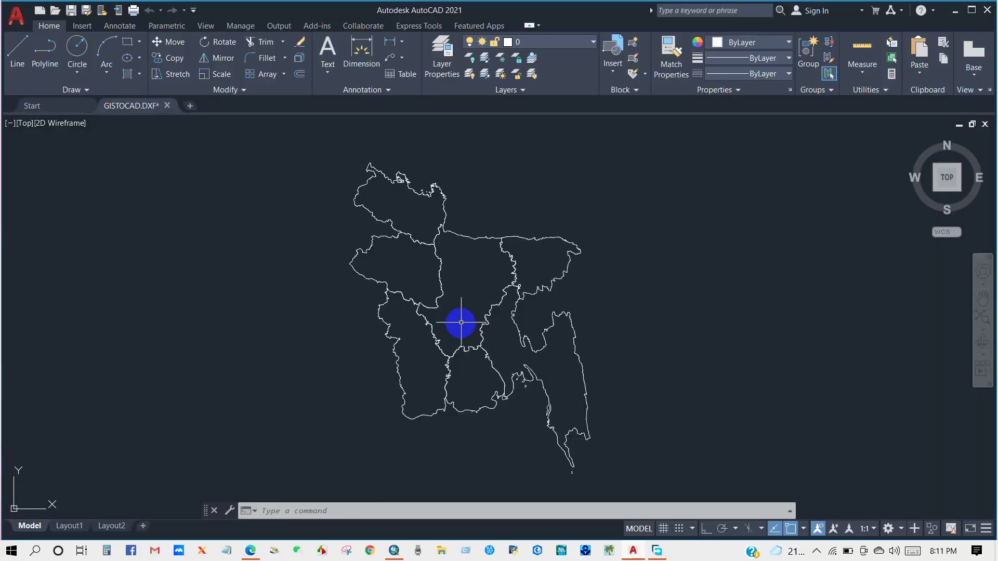
scroll(461, 322, up, 5)
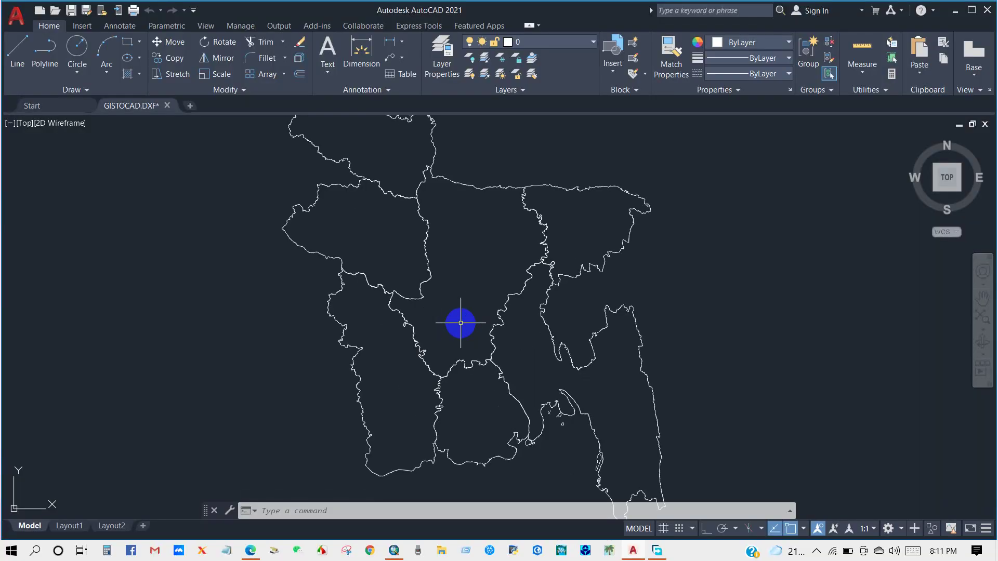
scroll(460, 323, down, 5)
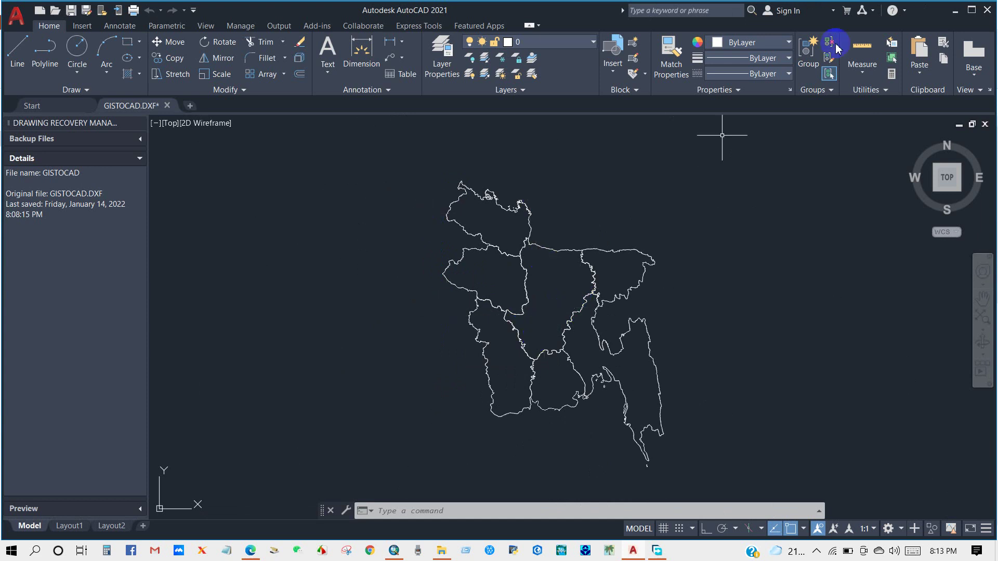
click(955, 11)
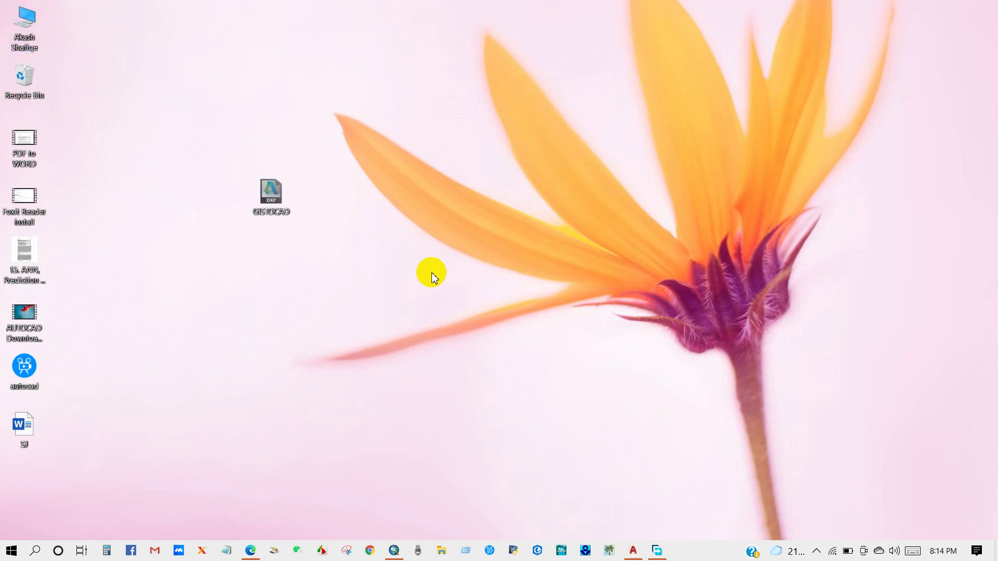
Back in ArcMap, load GISTOCAD.DXF from the Desktop as a group layer and expand it
click(395, 552)
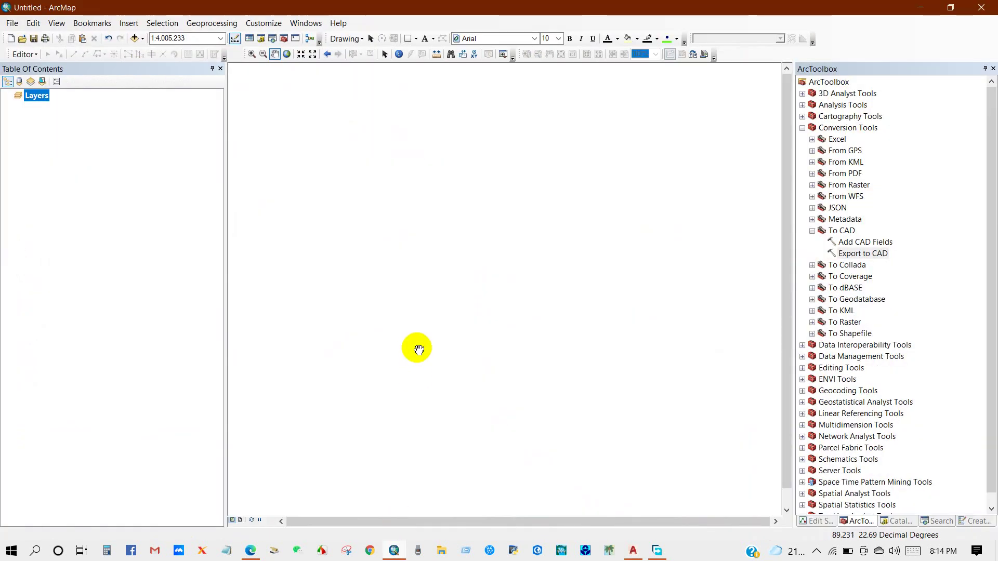
click(137, 38)
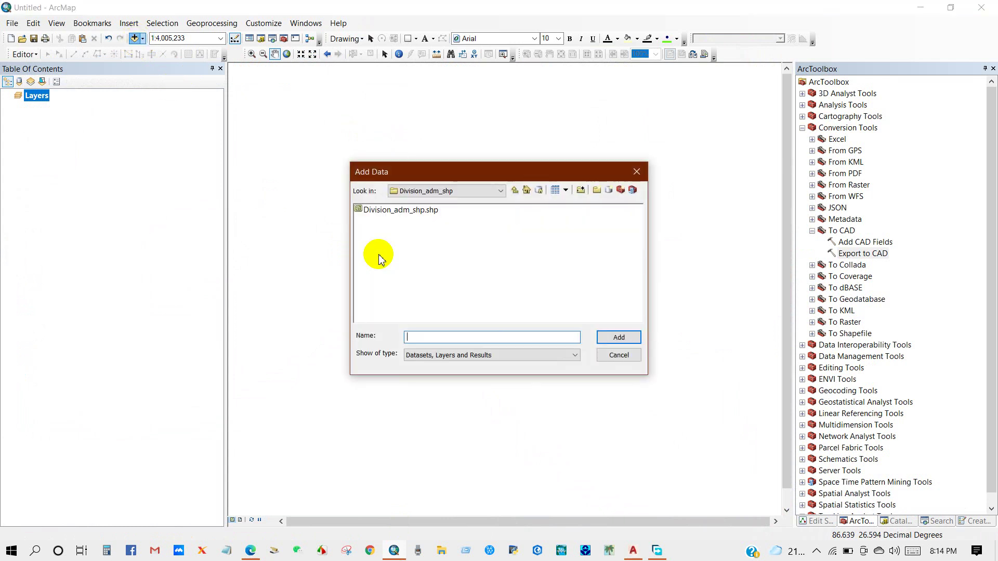
click(437, 191)
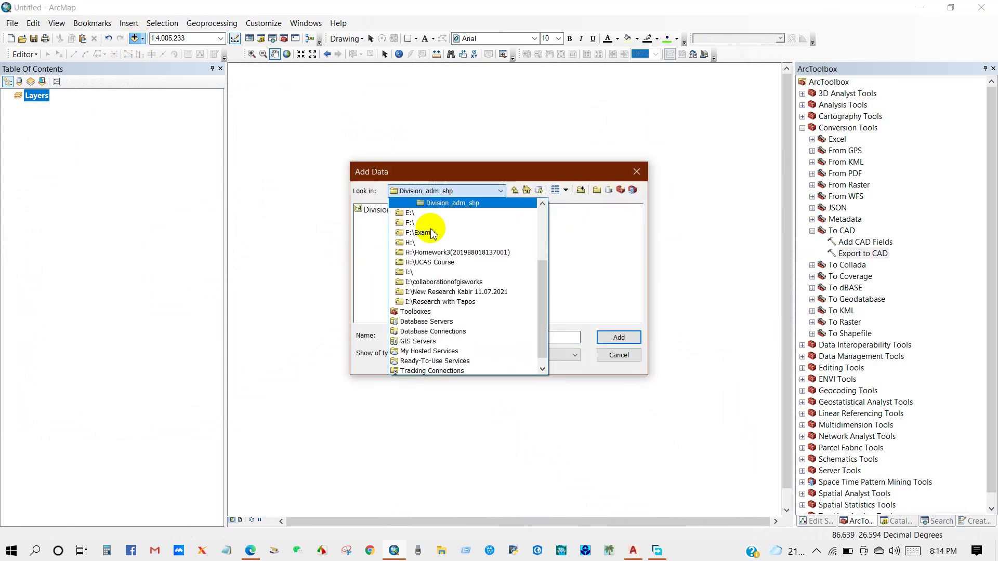
scroll(447, 224, up, 5)
click(453, 224)
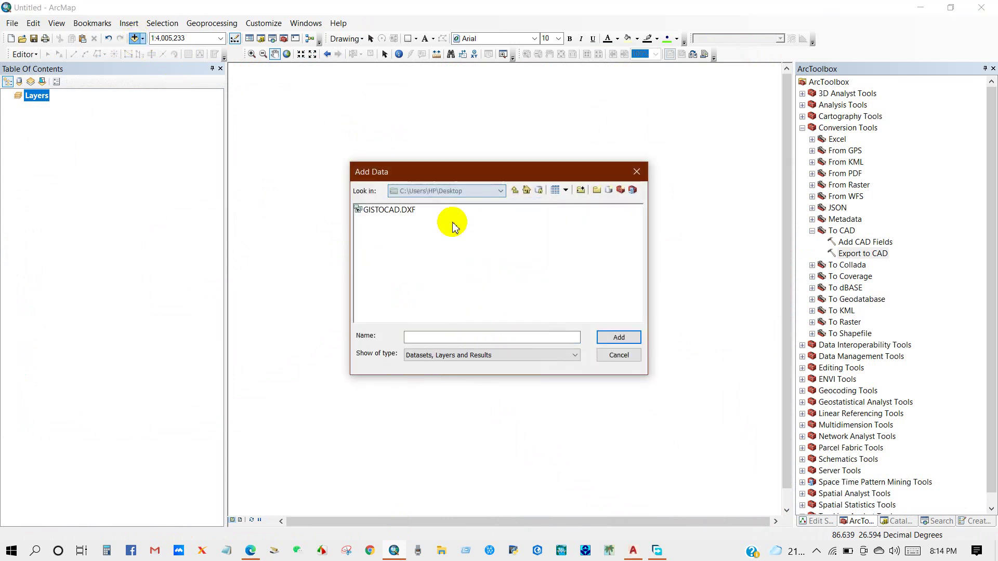
click(390, 213)
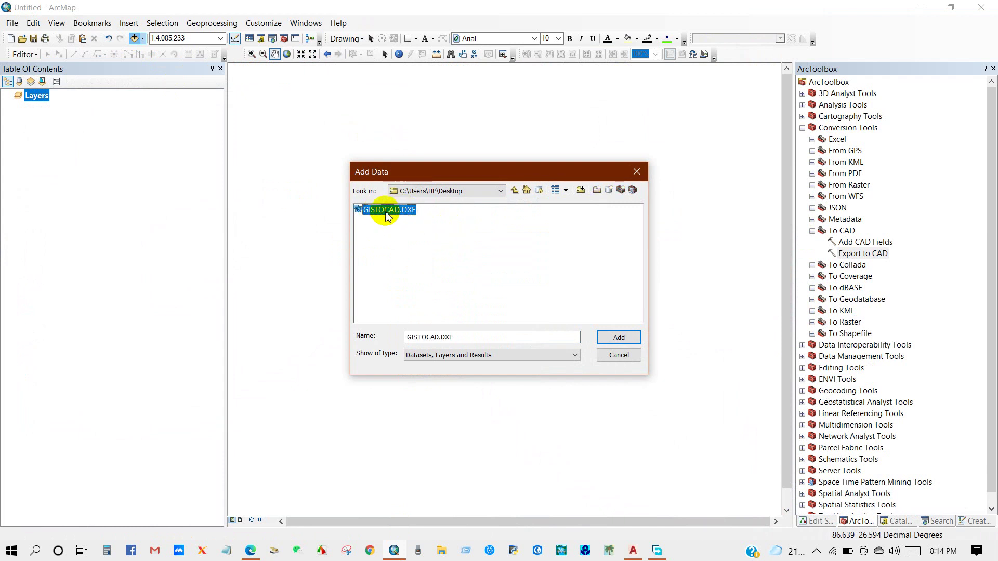
click(613, 337)
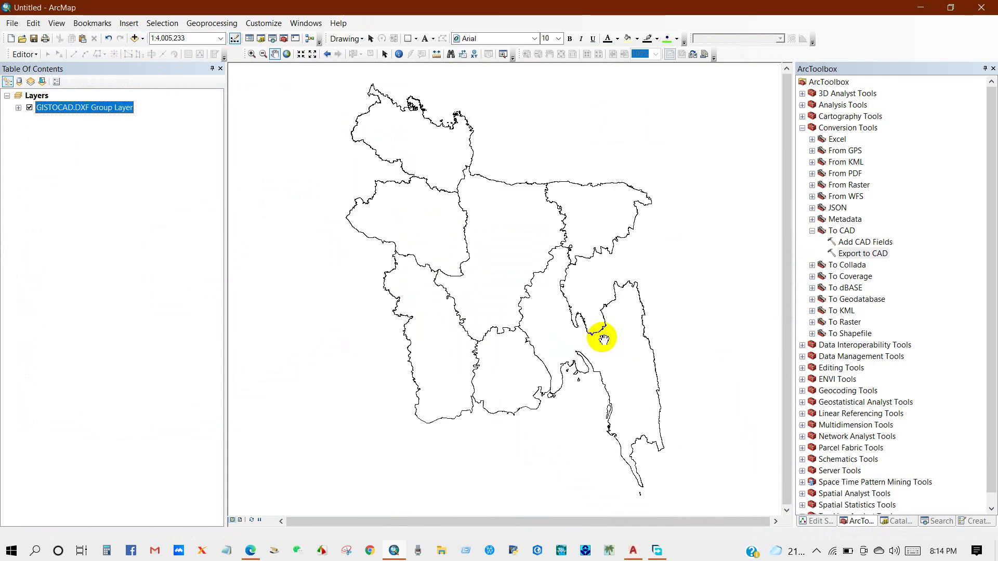
scroll(498, 297, down, 2)
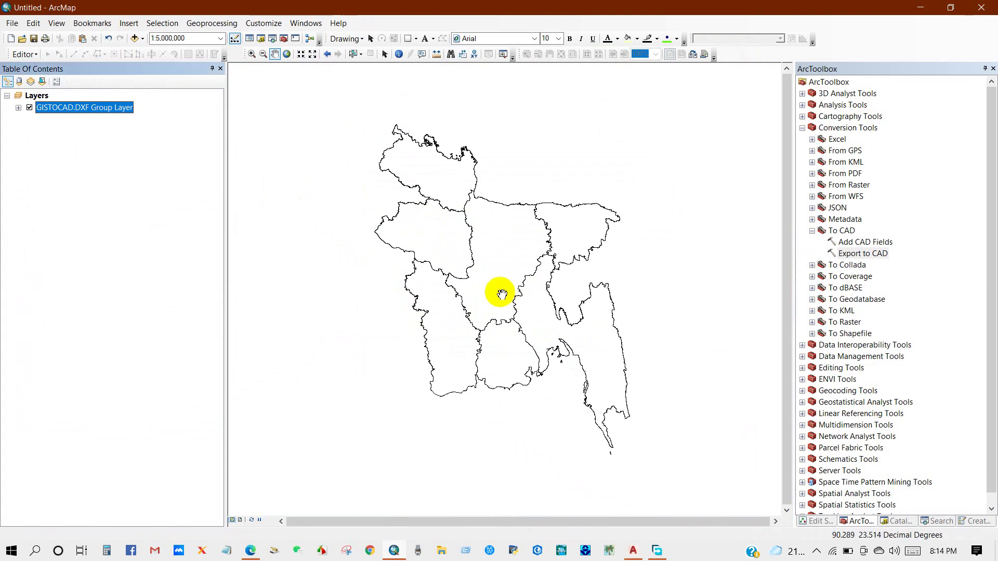
click(18, 107)
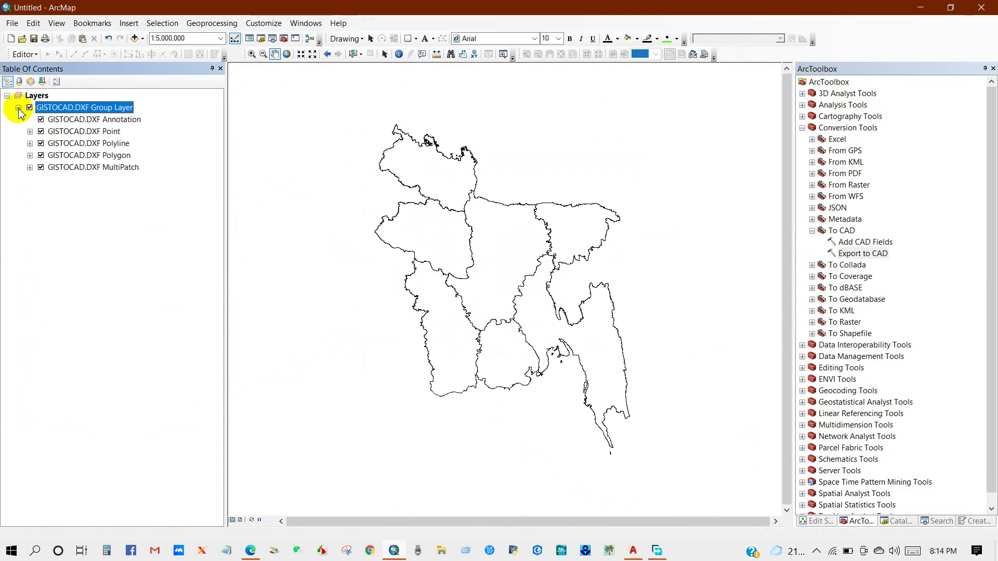
Turn off the Annotation, Point, Polyline and MultiPatch sublayers, keeping only Polygon visible
click(81, 132)
click(83, 144)
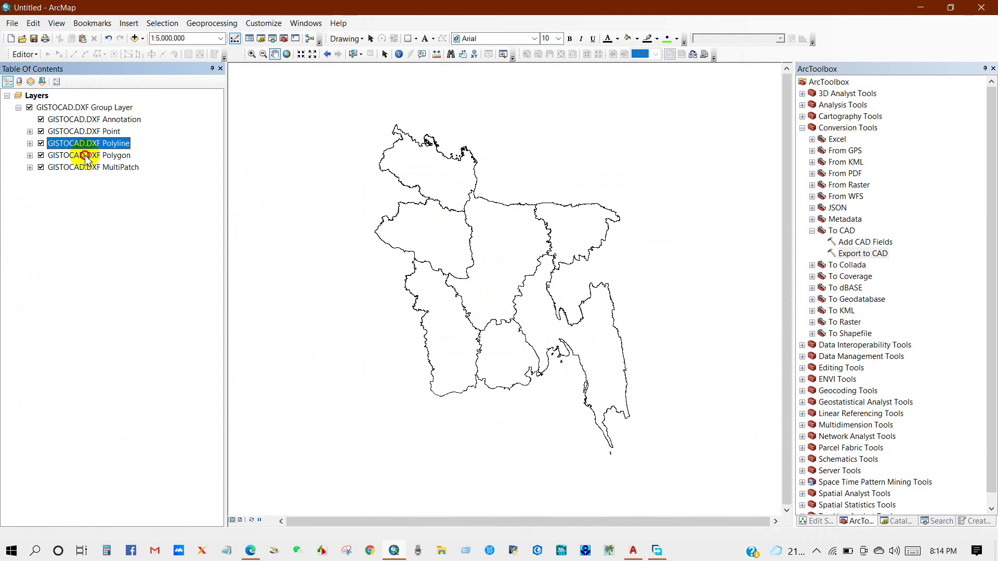
click(85, 156)
click(84, 167)
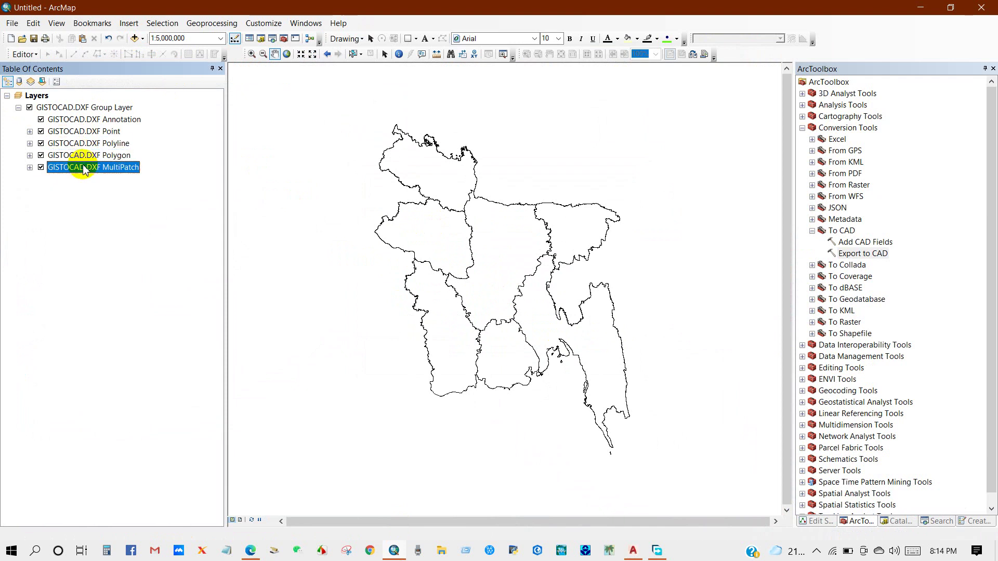
click(29, 108)
click(30, 108)
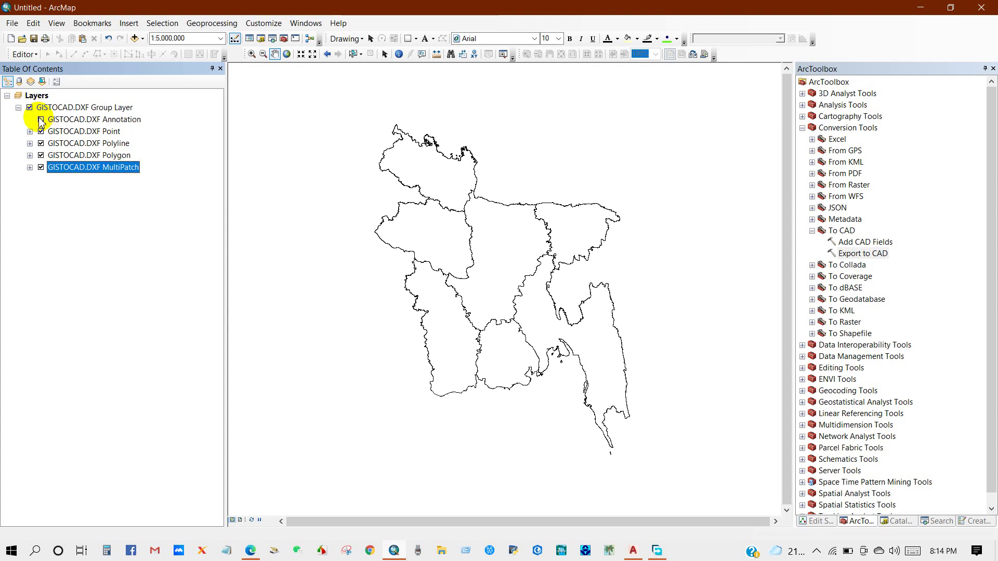
click(41, 131)
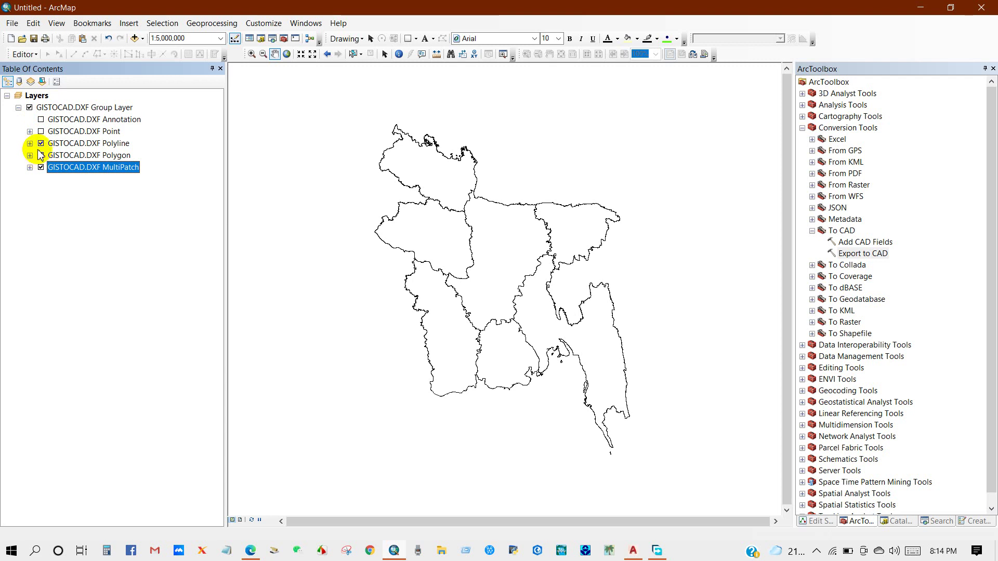
click(41, 143)
click(41, 168)
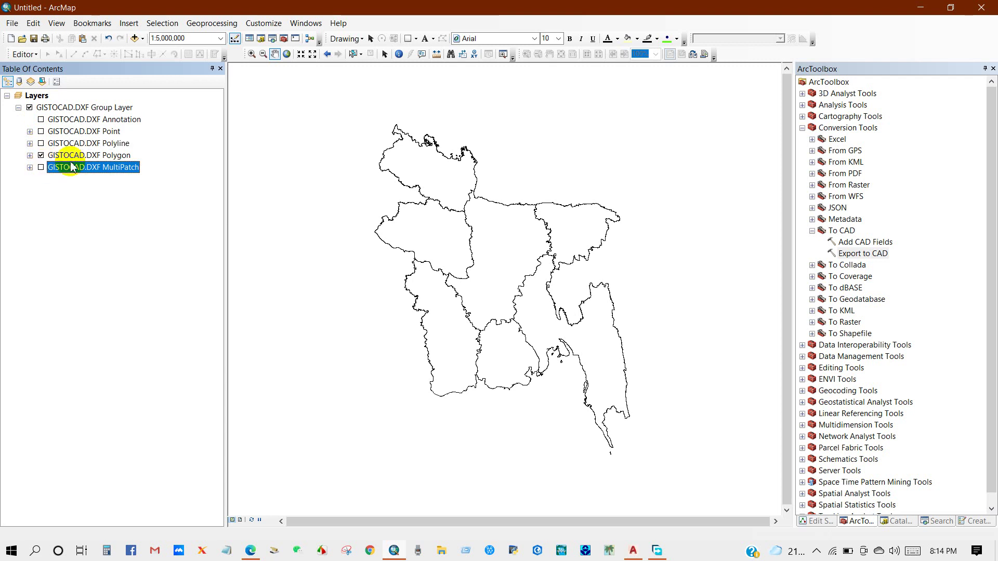
click(86, 155)
click(30, 155)
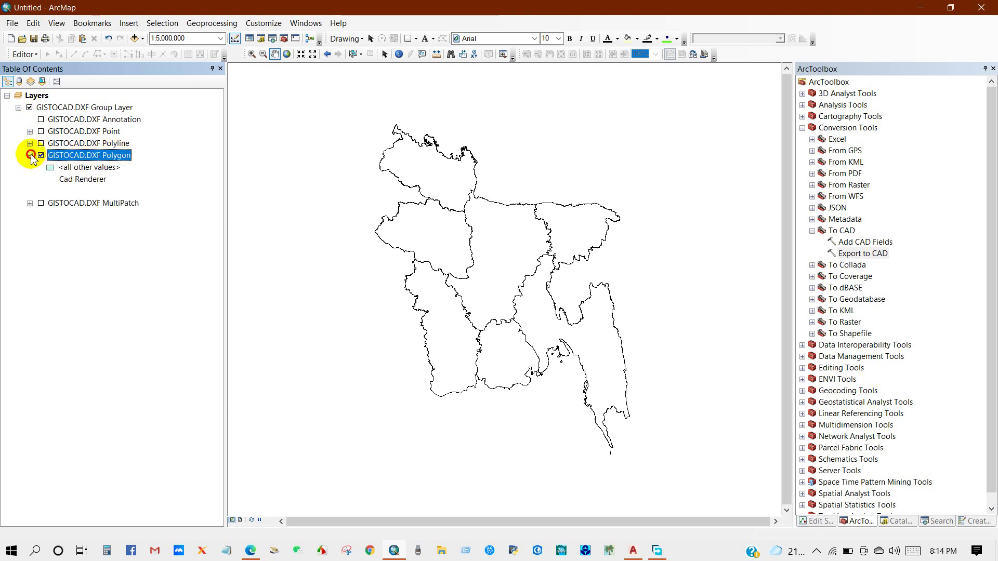
Export the Polygon sublayer's data as shapefile CADTOGIS on the Desktop
right_click(89, 159)
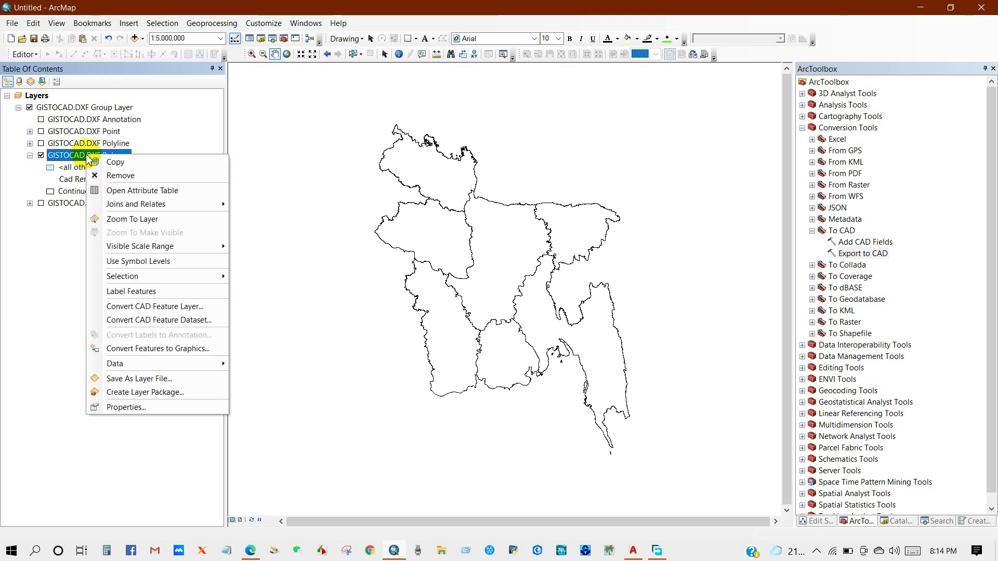
mouse_move(134, 364)
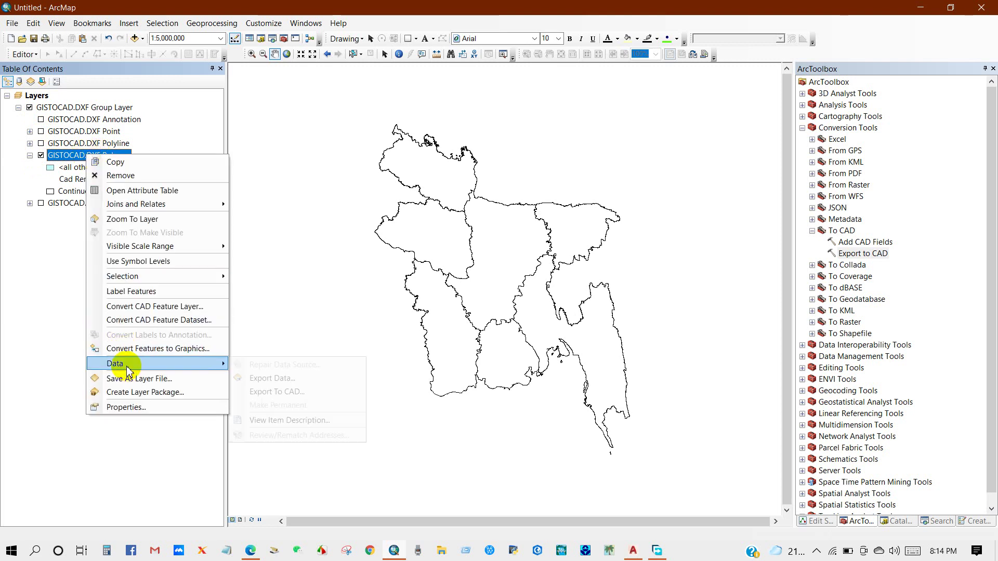
click(264, 379)
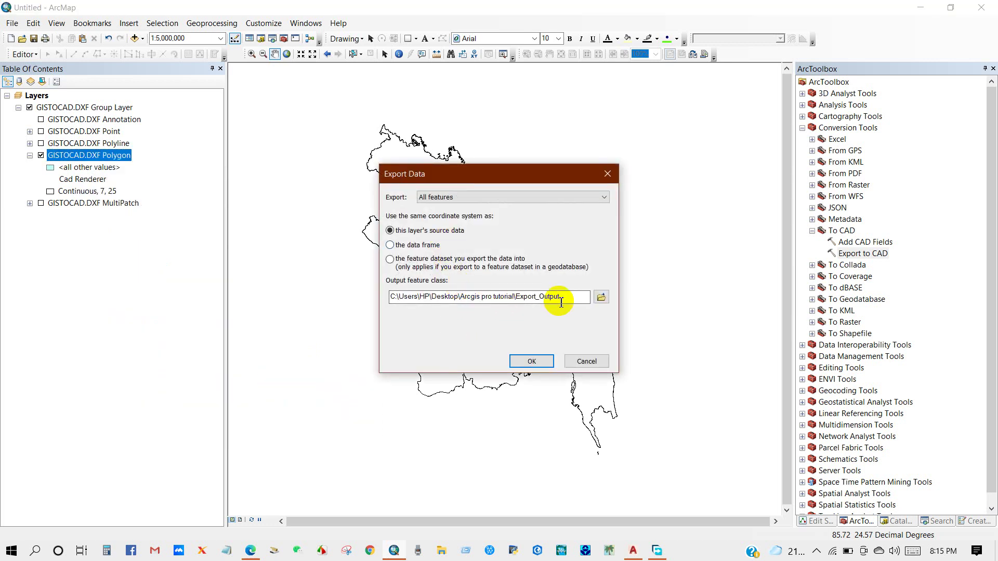
click(600, 299)
click(413, 191)
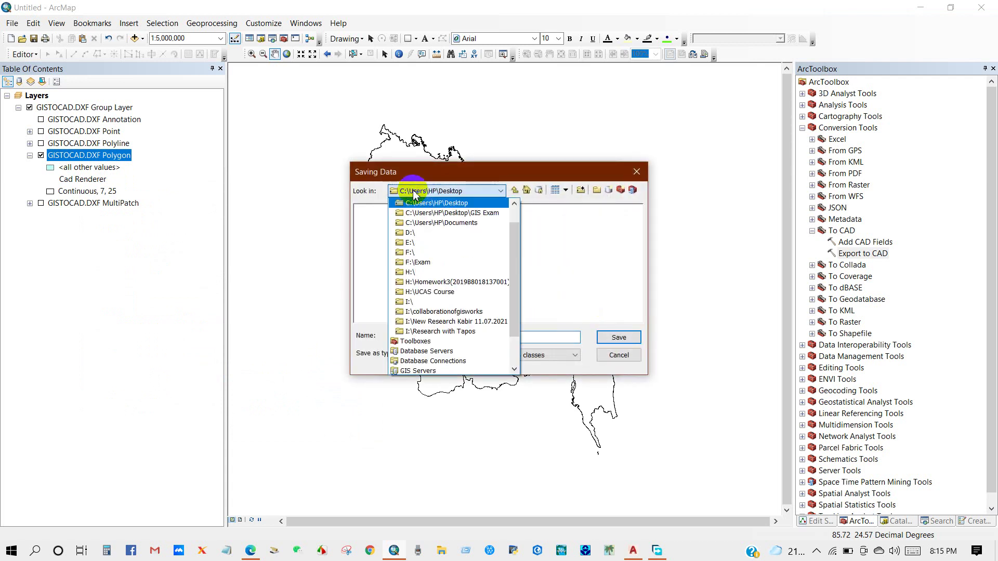
click(415, 203)
click(420, 336)
drag(449, 336, 398, 342)
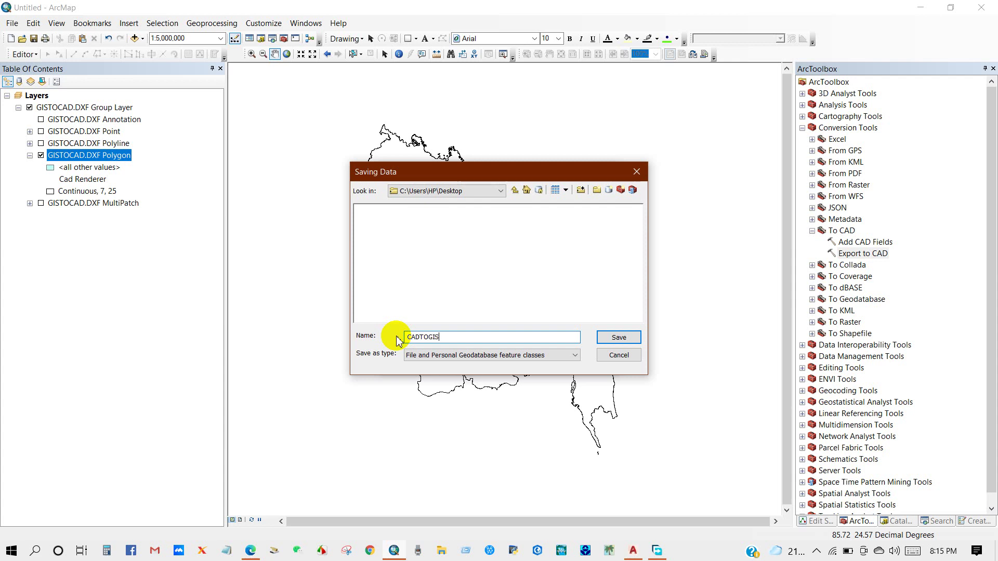
click(424, 355)
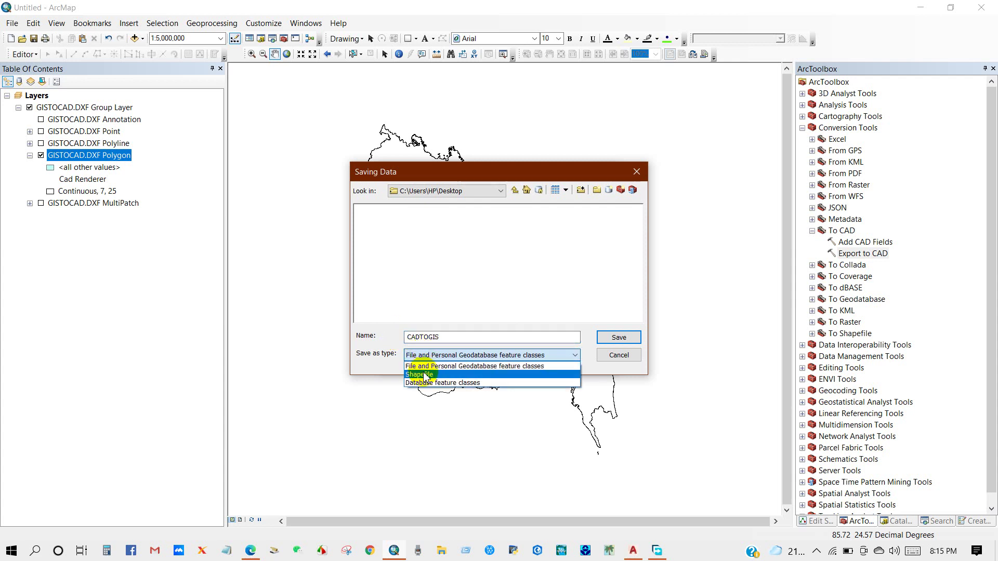
click(418, 374)
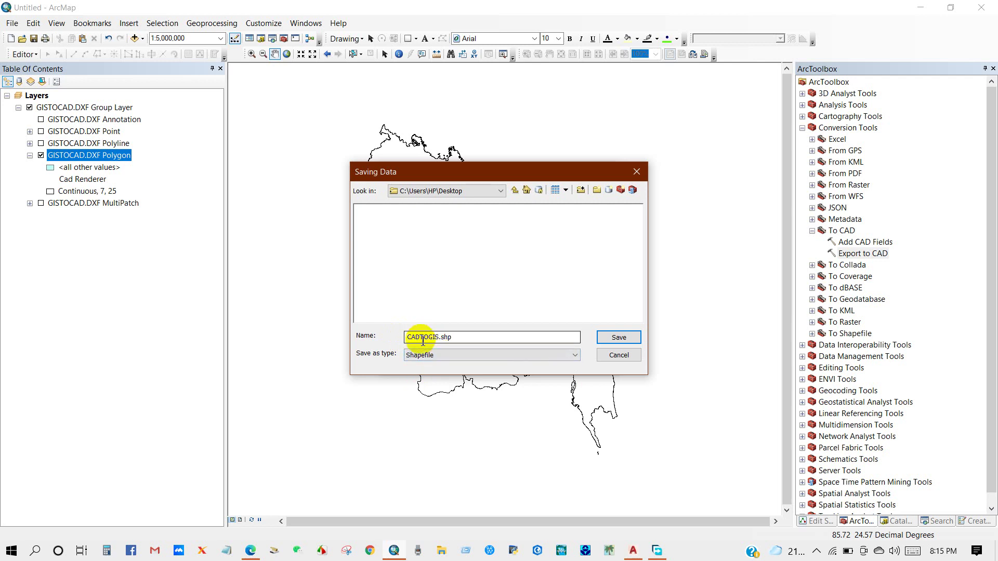
click(617, 343)
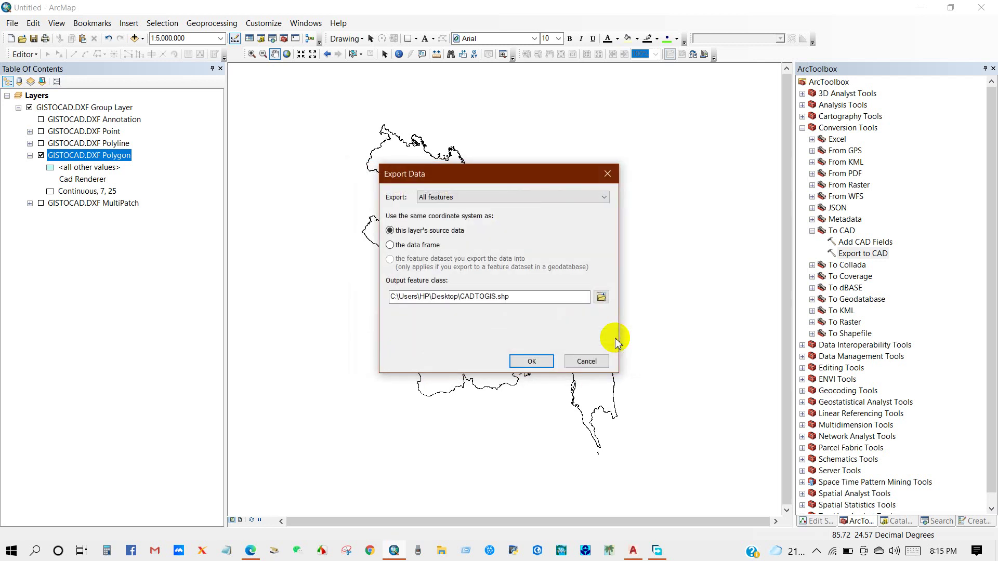
click(530, 361)
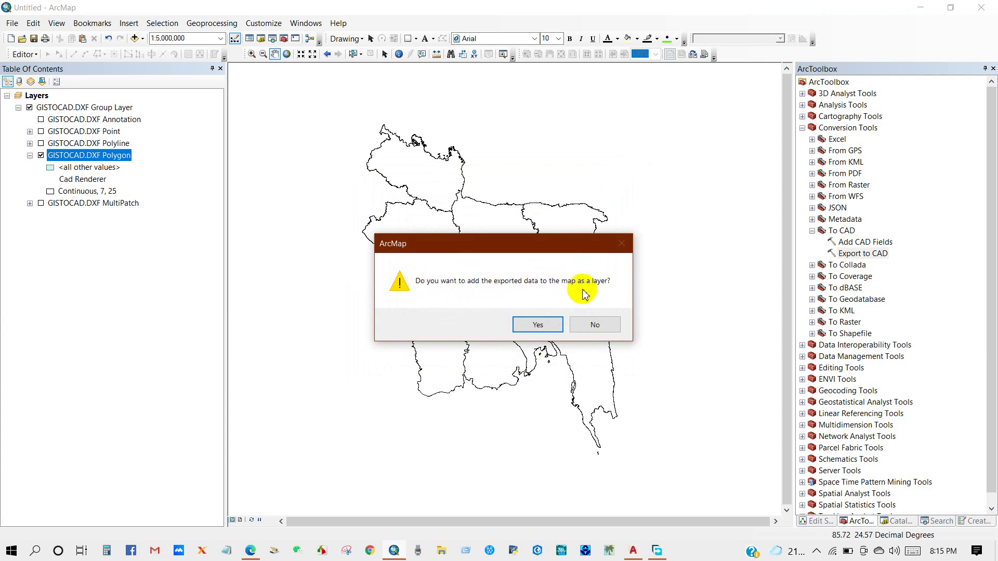
Add CADTOGIS to the map and switch off the GISTOCAD.DXF group layer
click(535, 323)
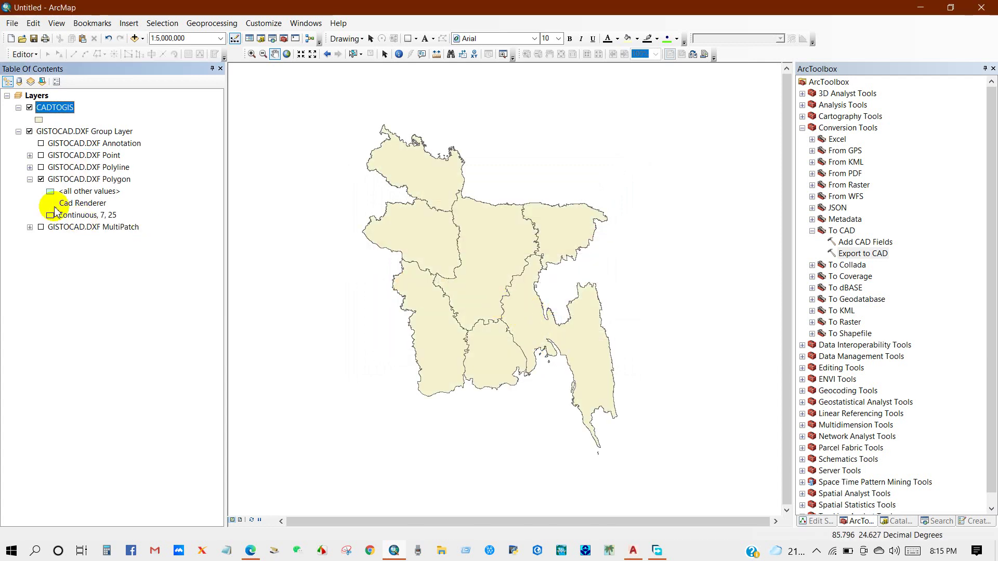
click(29, 131)
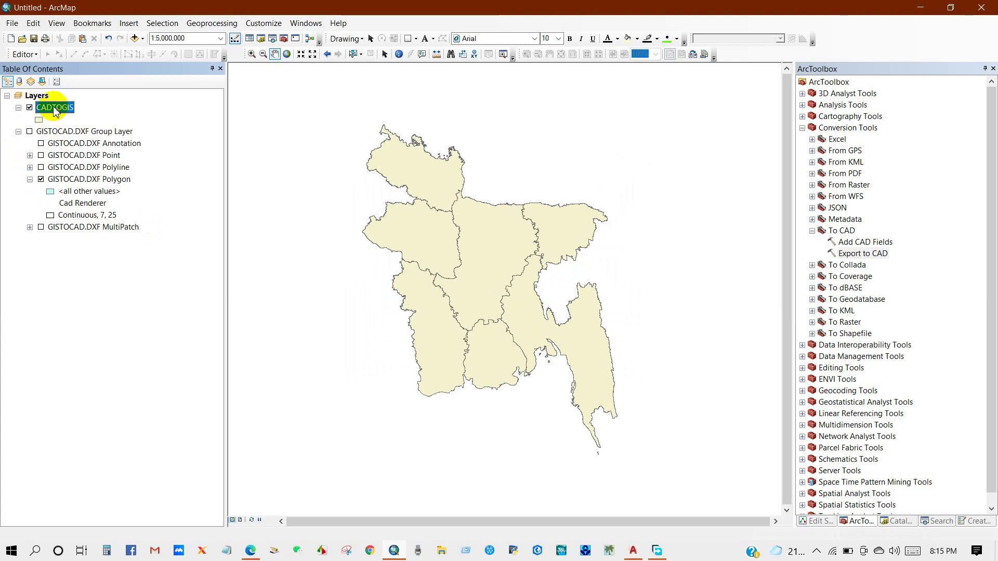
drag(406, 249, 399, 270)
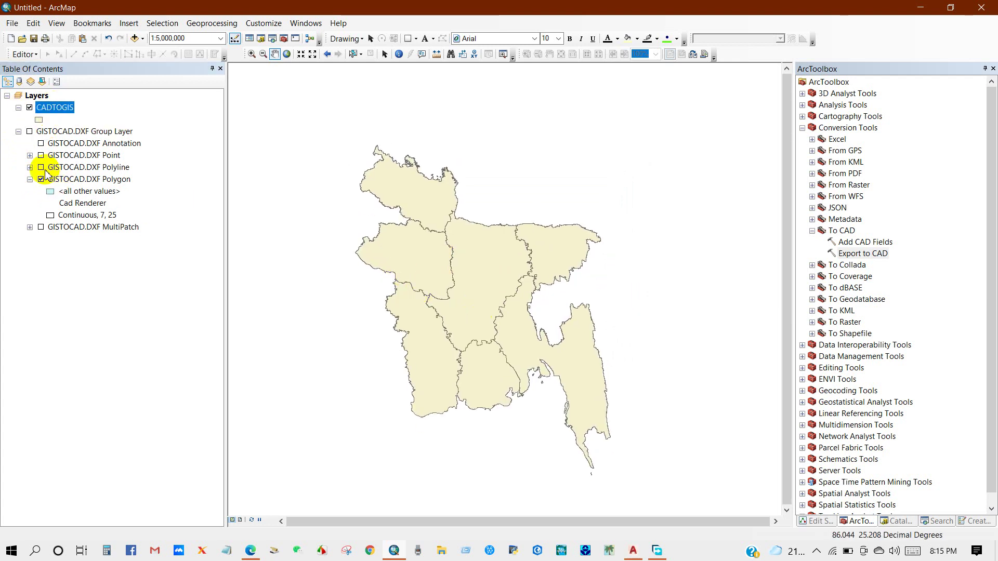
Remove the CADTOGIS layer and the GISTOCAD.DXF group layer from the map
right_click(37, 107)
click(54, 124)
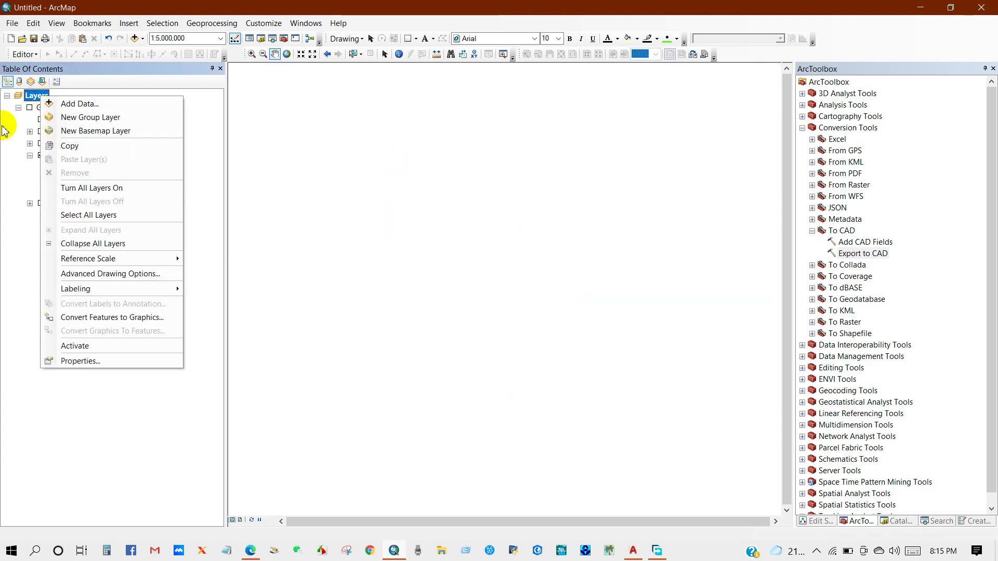
click(4, 130)
right_click(70, 111)
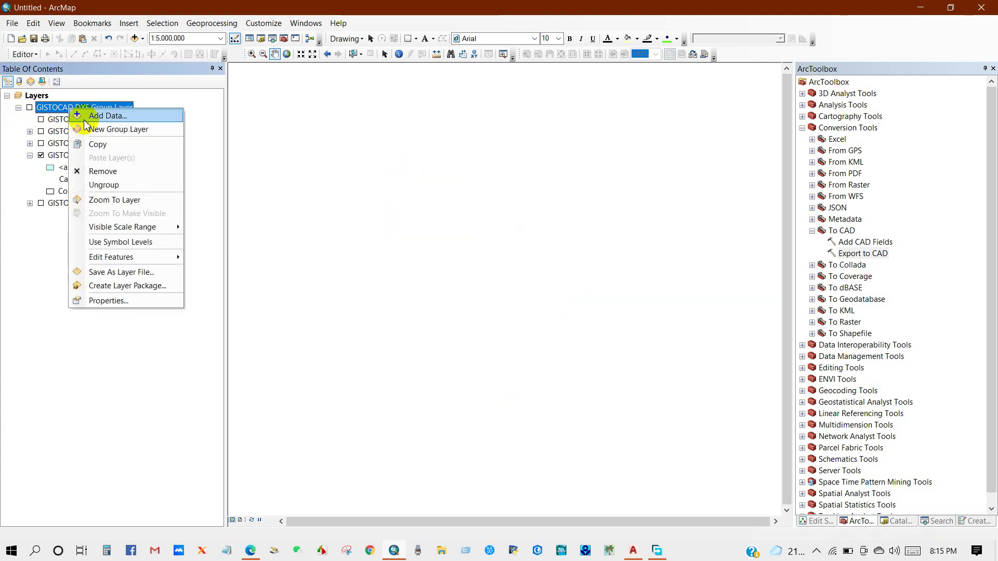
click(94, 169)
Add CADTOGIS.shp from the Desktop and recentre Bangladesh in the map view
click(134, 38)
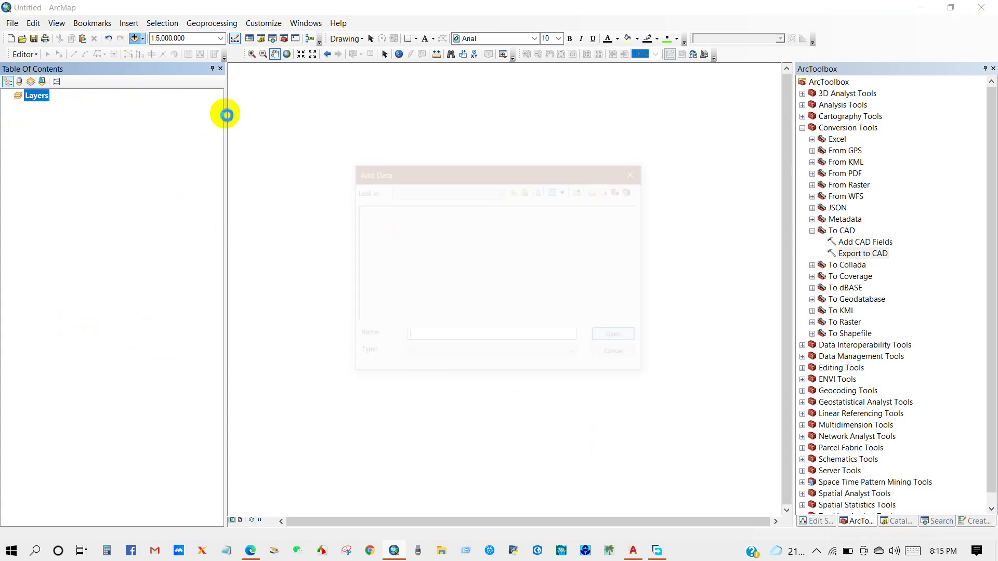
click(434, 198)
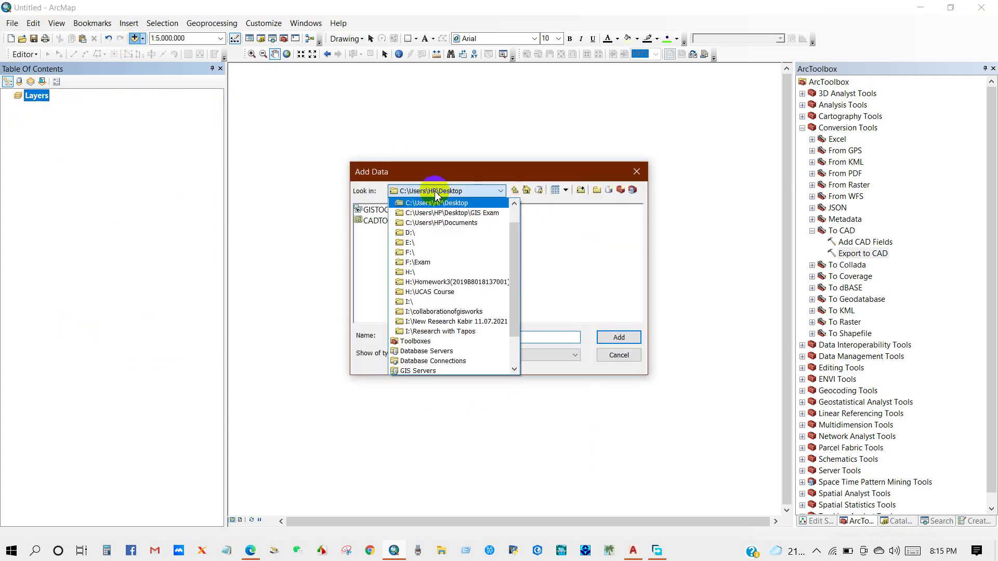
click(452, 228)
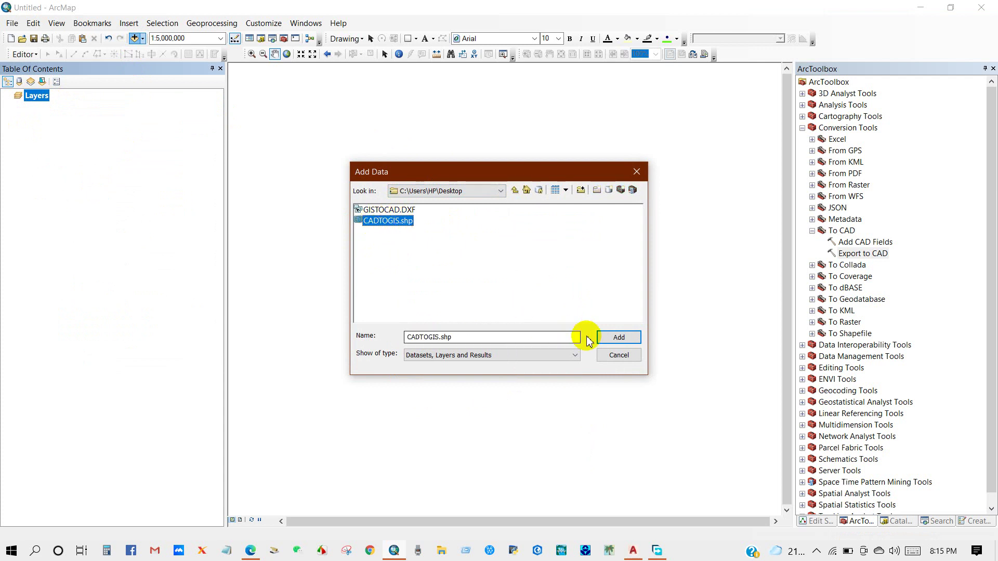
click(611, 338)
drag(524, 285, 512, 300)
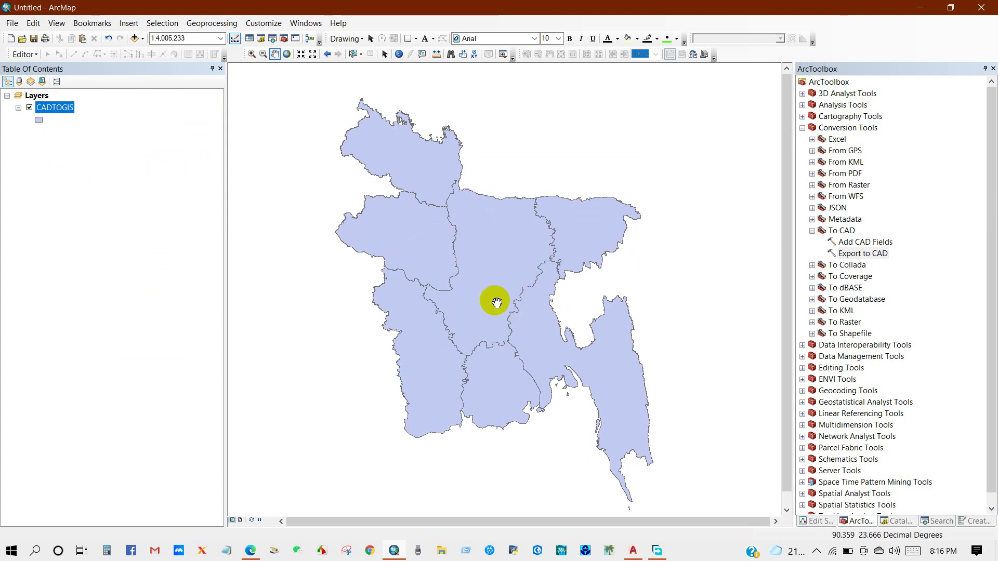
Check the CADTOGIS layer's Source: a Desktop polygon shapefile in GCS_WGS_1984
right_click(48, 115)
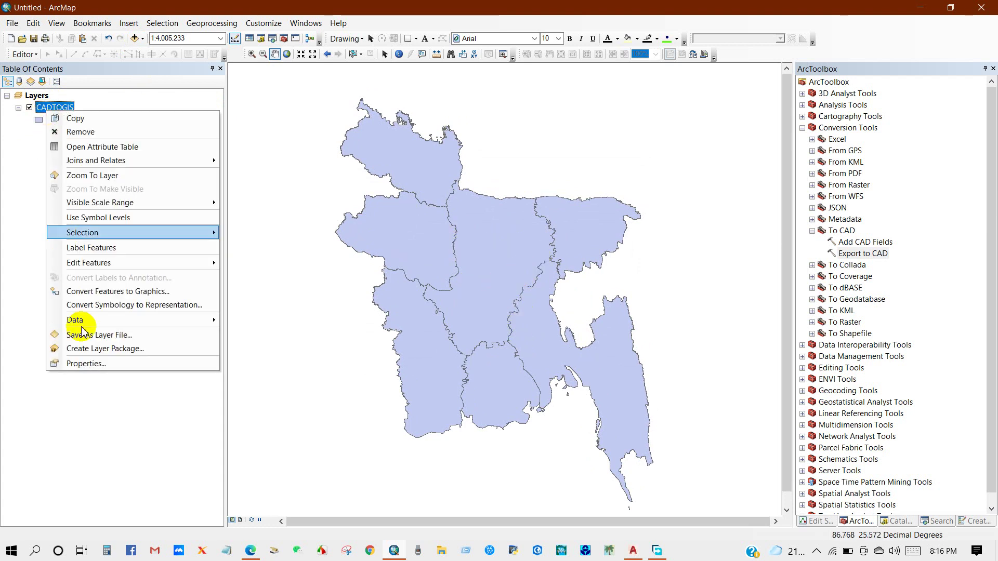
click(78, 363)
click(325, 143)
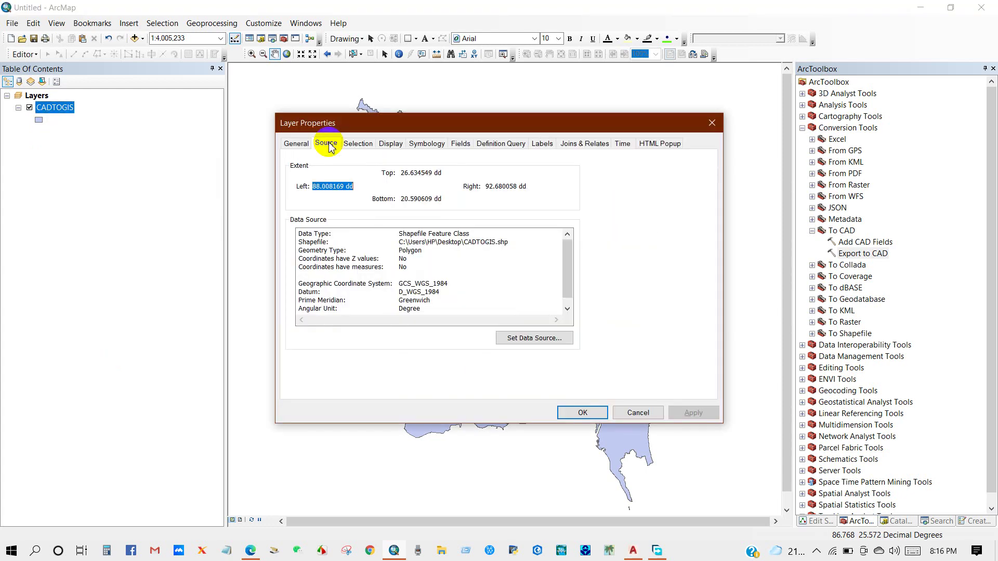
click(503, 247)
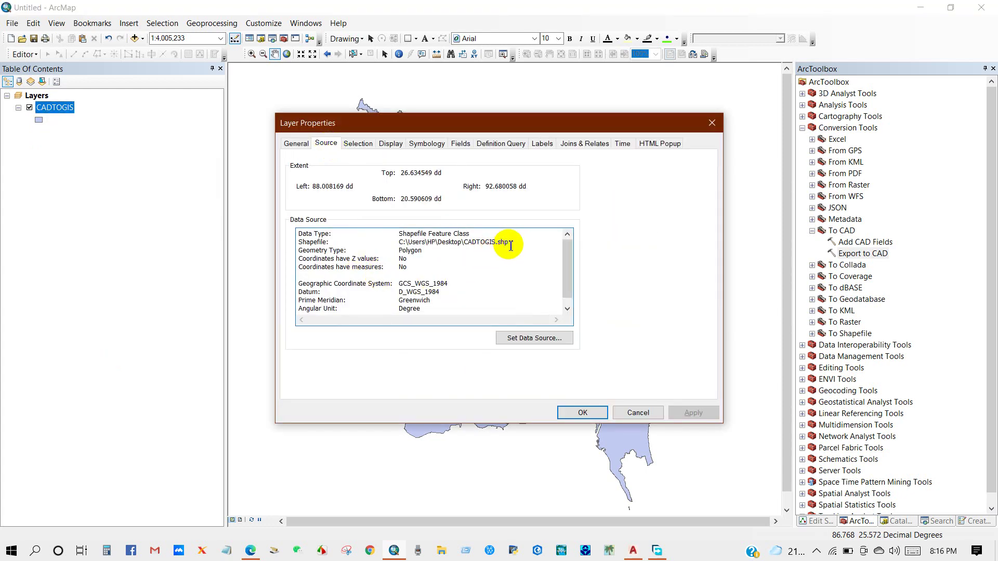